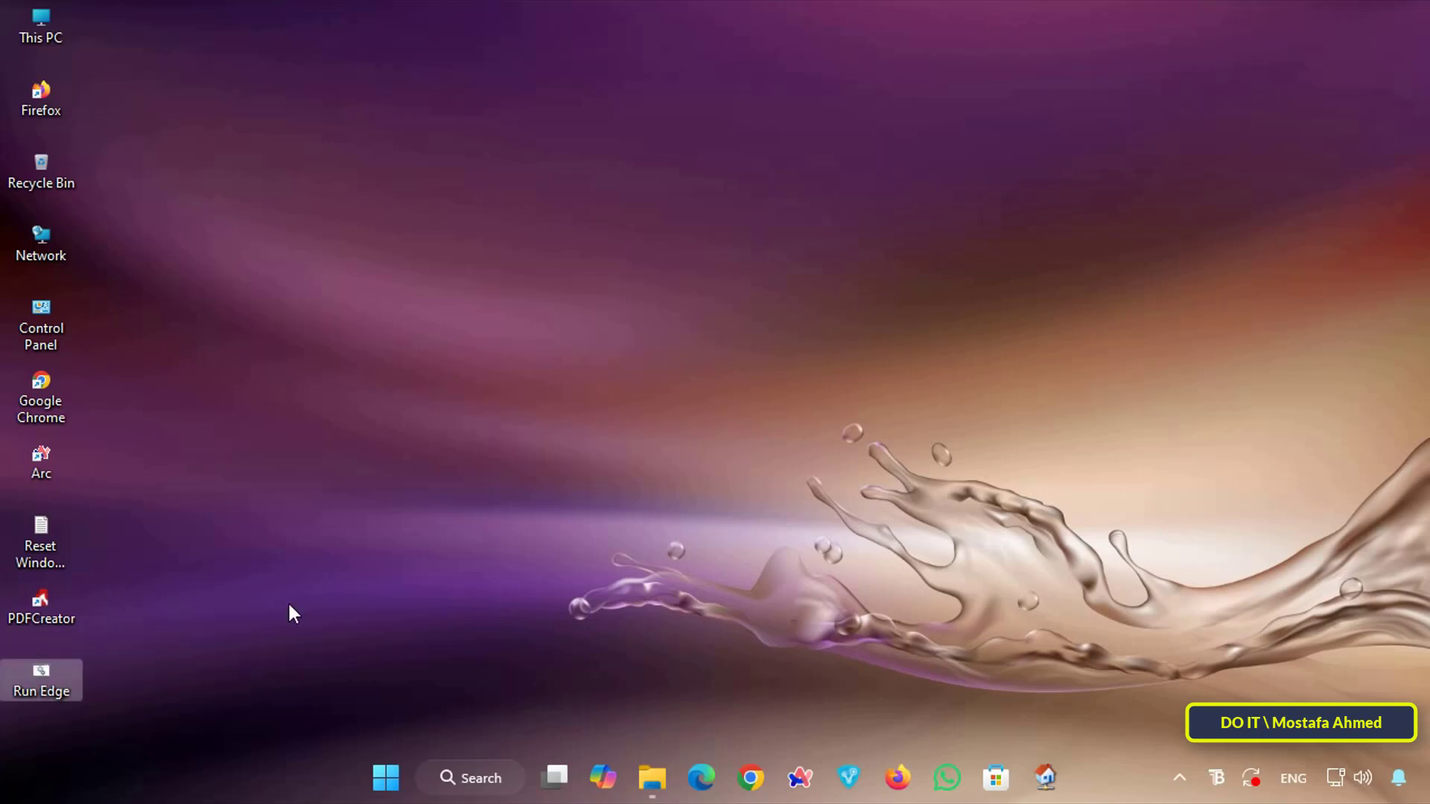
# Run the Run Edge desktop script so Edge opens on the Google home page
pyautogui.press('Return')
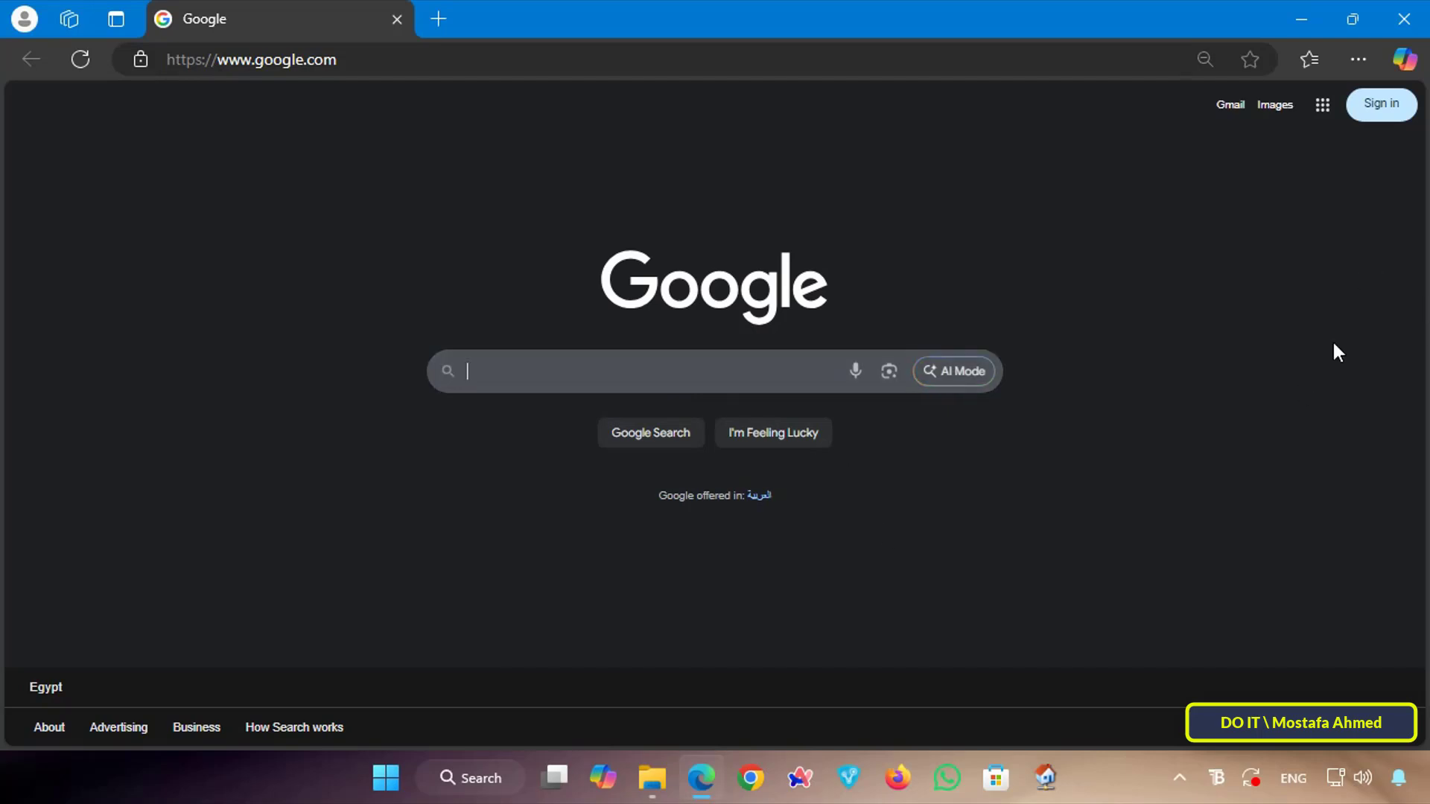
# Close Edge and launch Task Scheduler by searching 'task scheduler'
pyautogui.click(1404, 18)
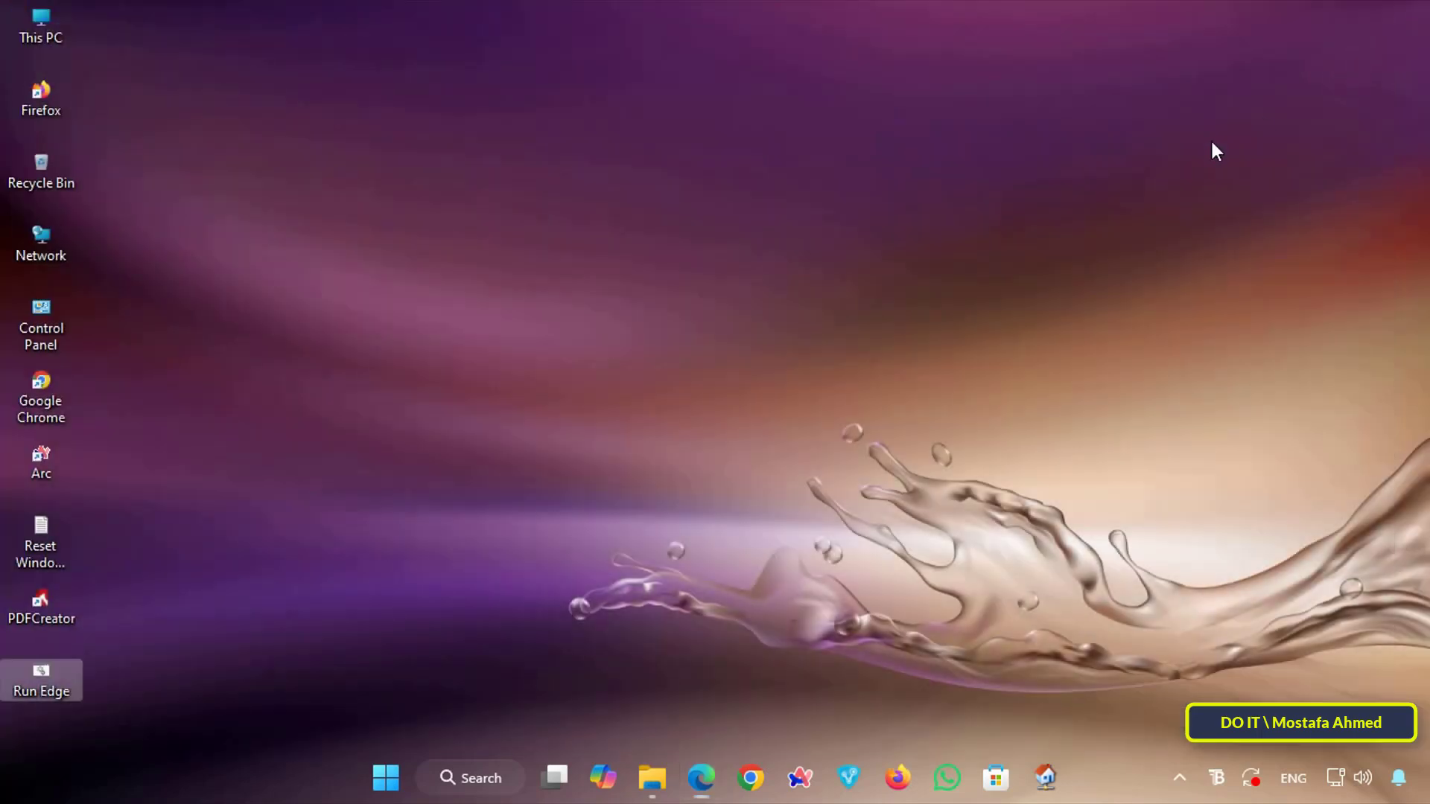
pyautogui.click(475, 780)
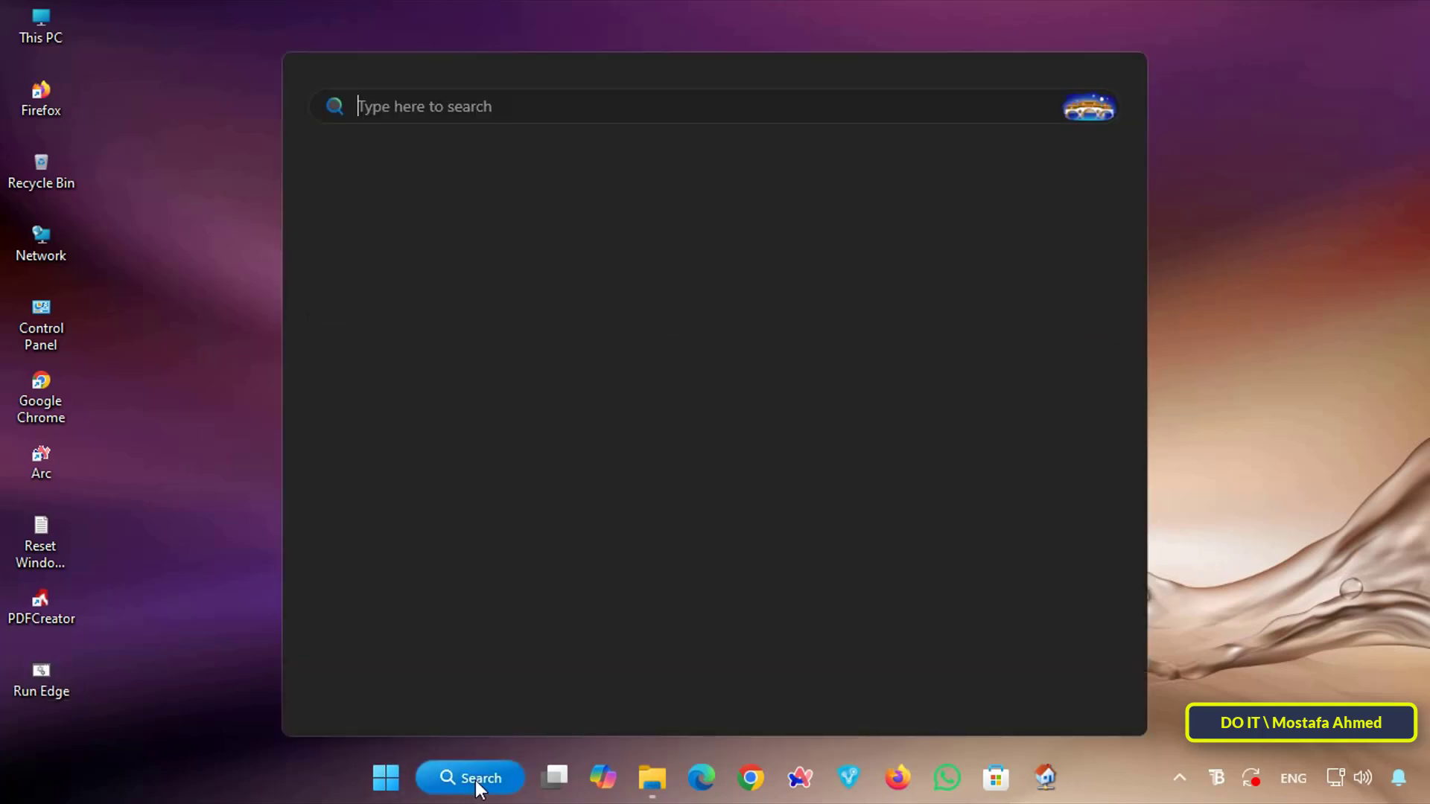
pyautogui.write('task s')
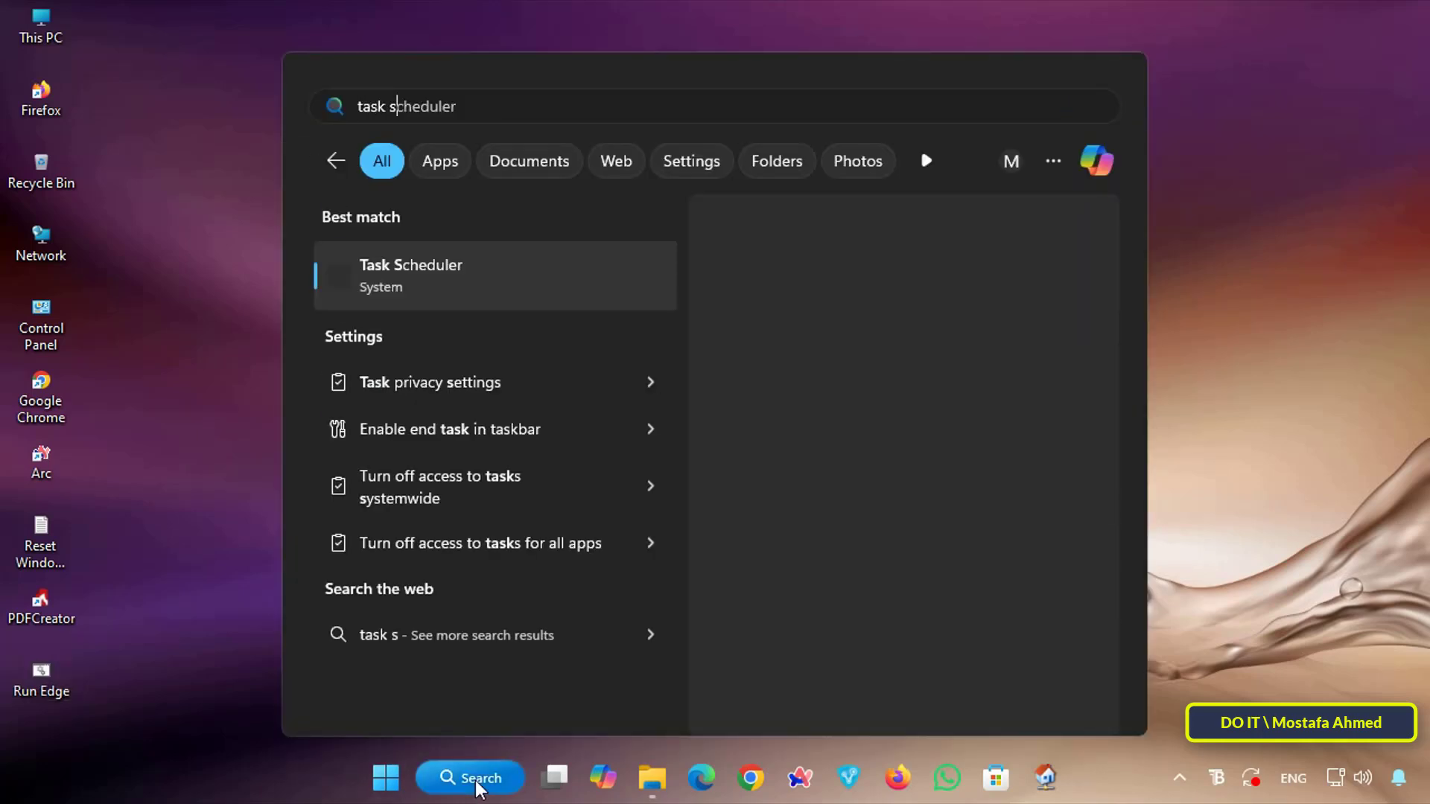
pyautogui.write('cheduler')
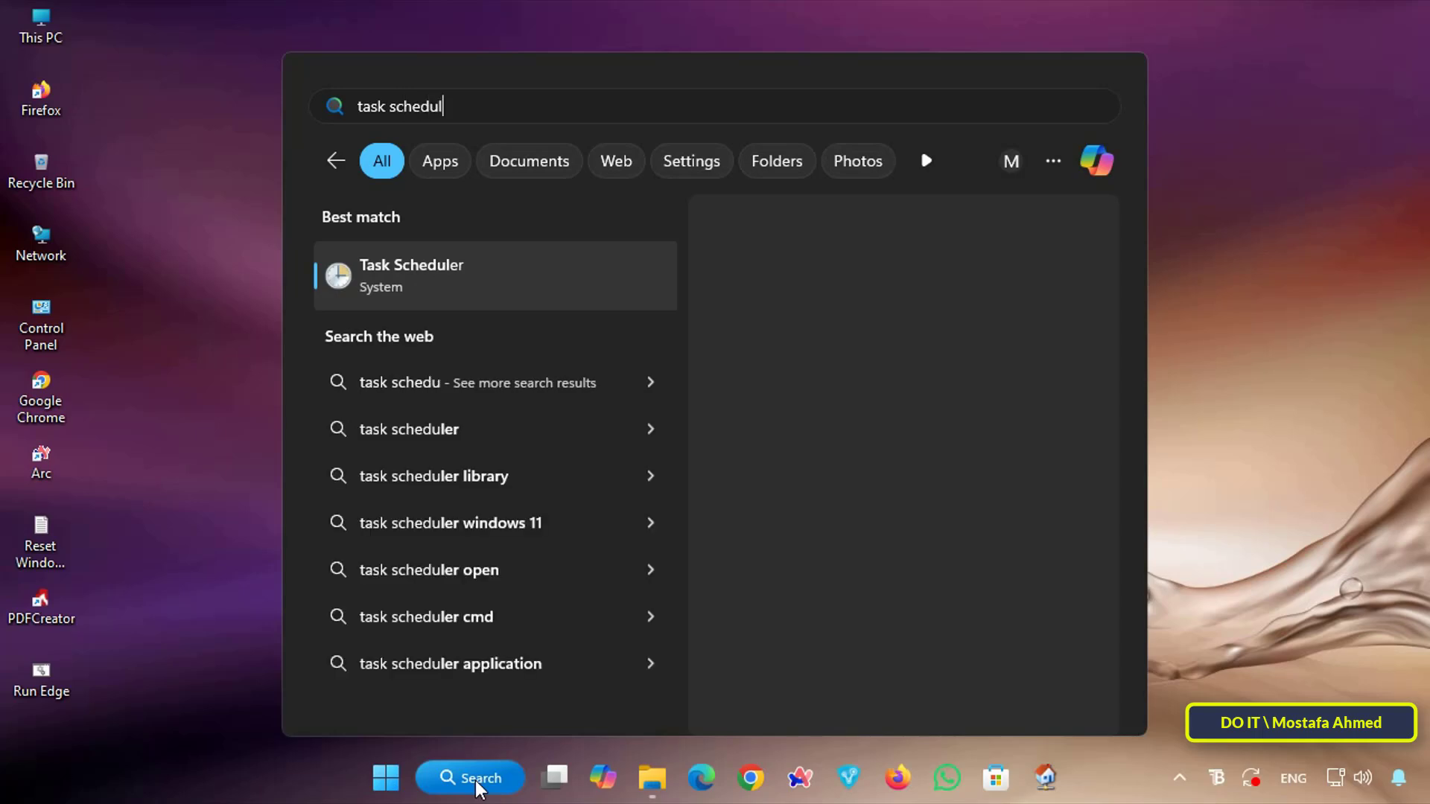
pyautogui.click(525, 280)
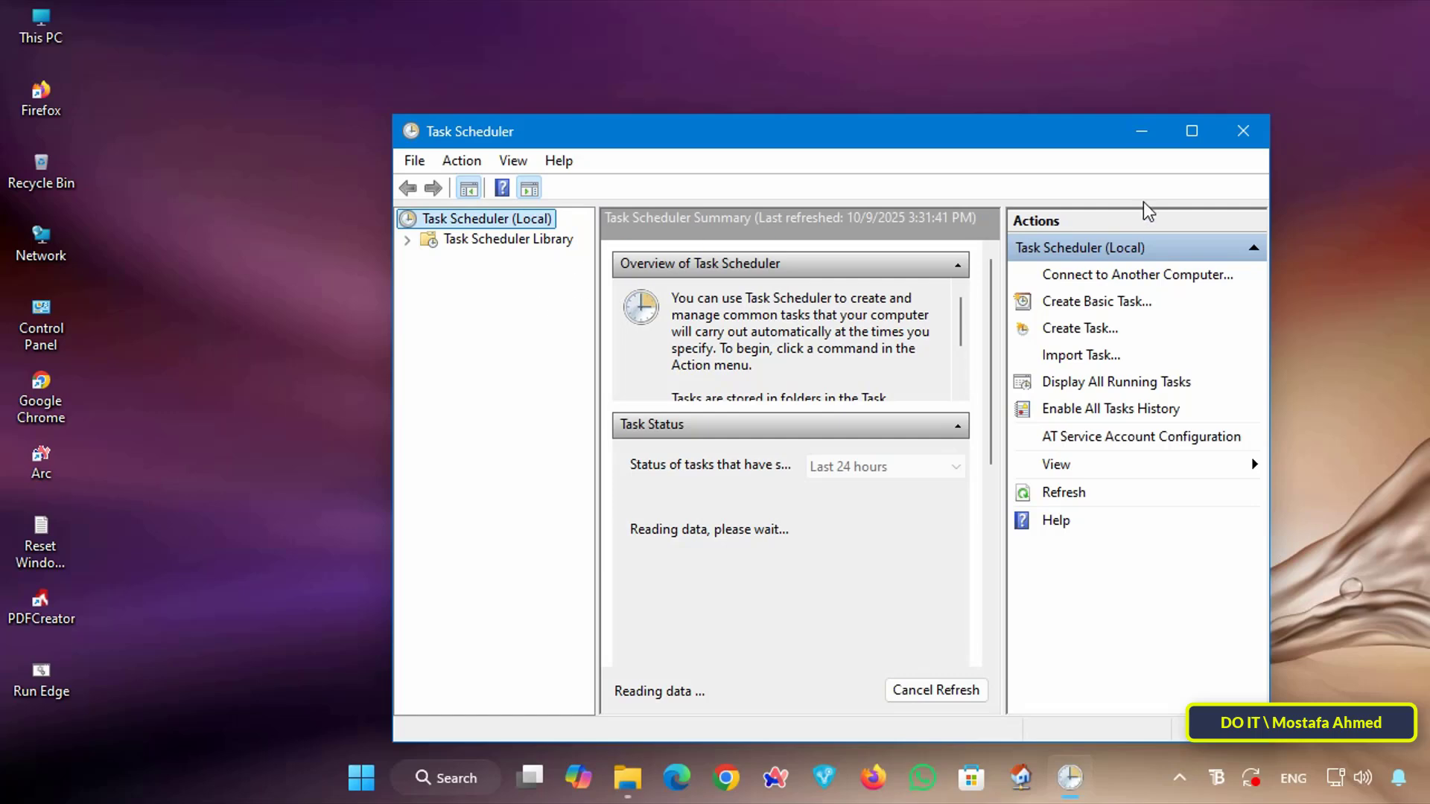
# Maximize Task Scheduler, widen the folder pane, and expand the Task Scheduler Library
pyautogui.click(1192, 132)
pyautogui.moveTo(203, 355); pyautogui.dragTo(274, 355)
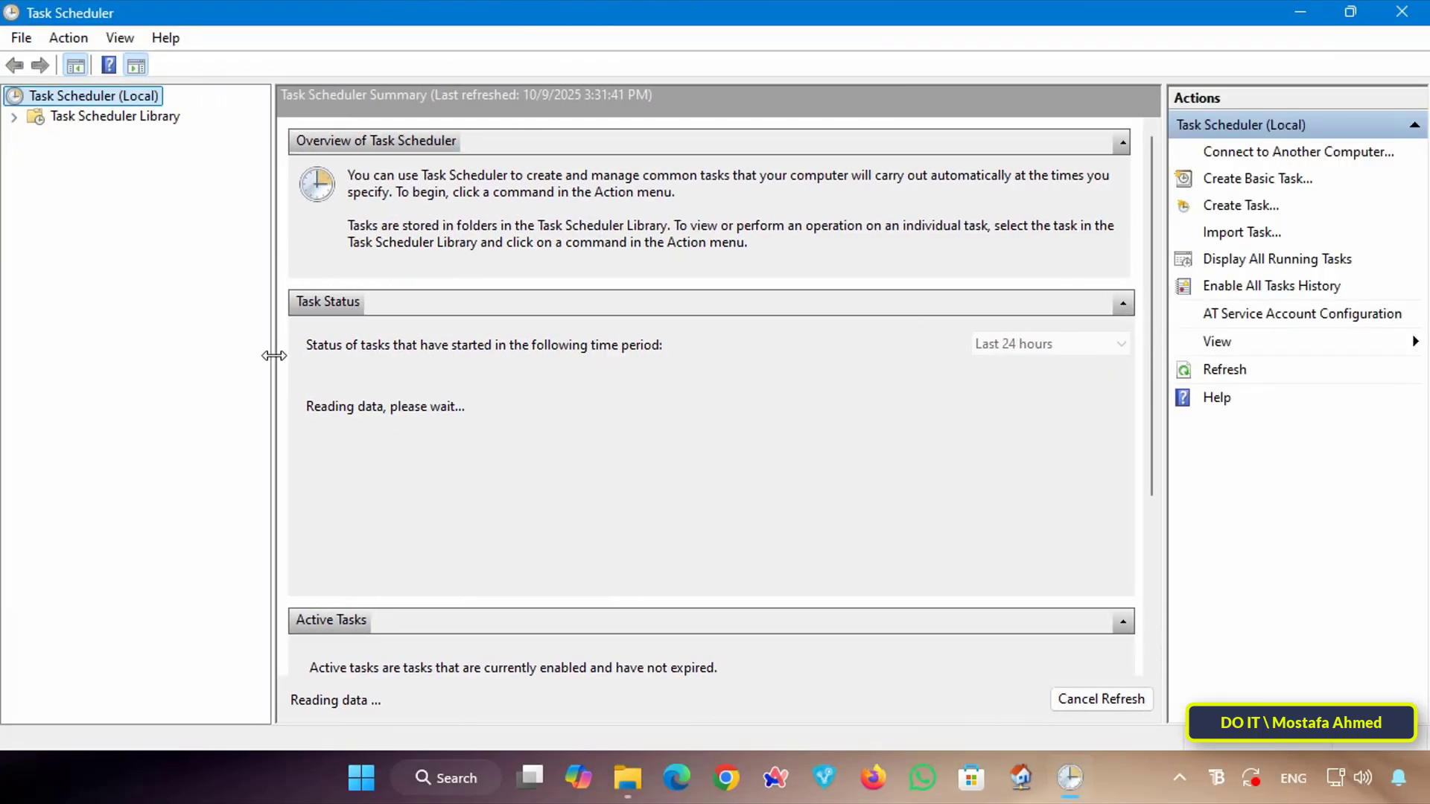
pyautogui.doubleClick(33, 119)
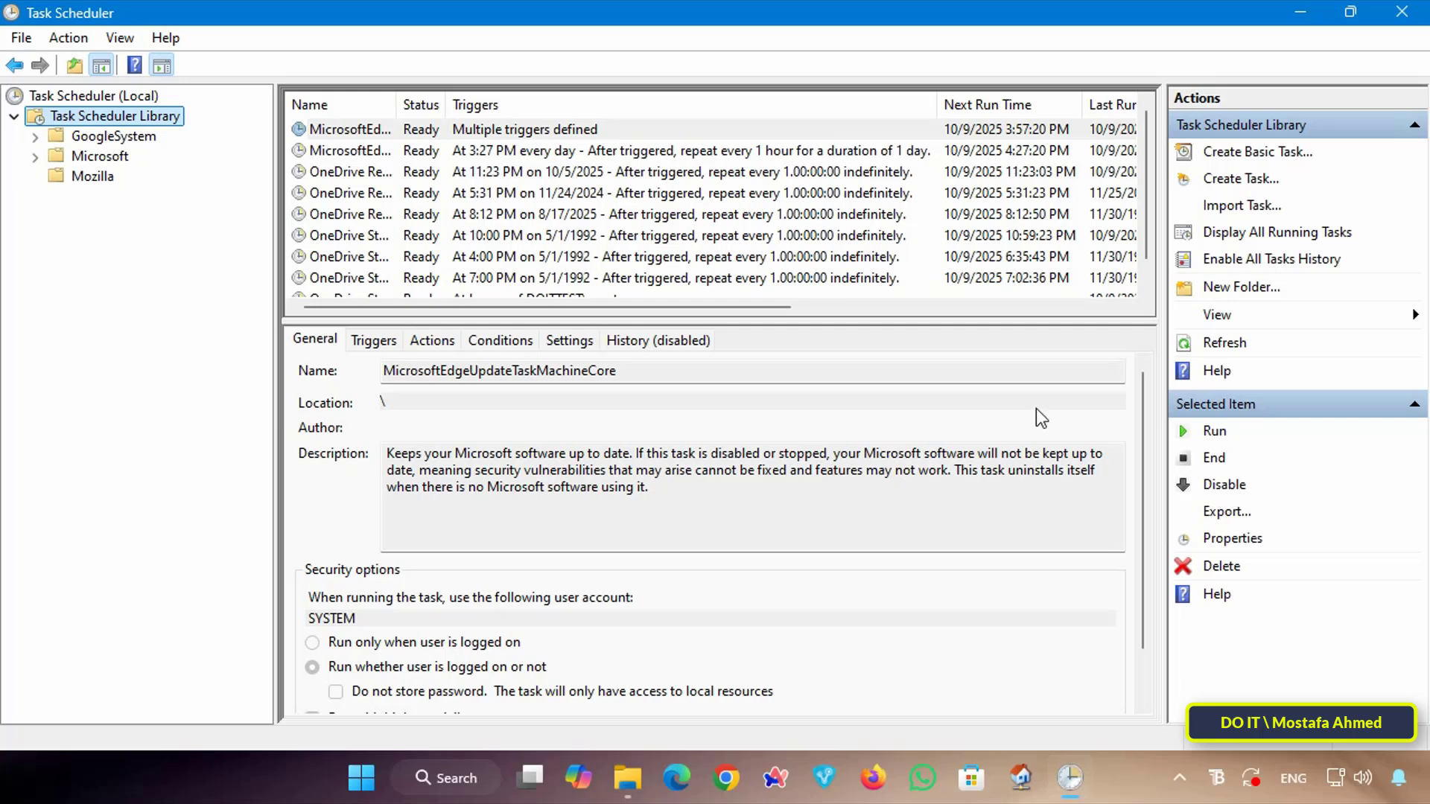
# Create a new task named 'Run Edge D' that runs with highest privileges
pyautogui.click(1269, 180)
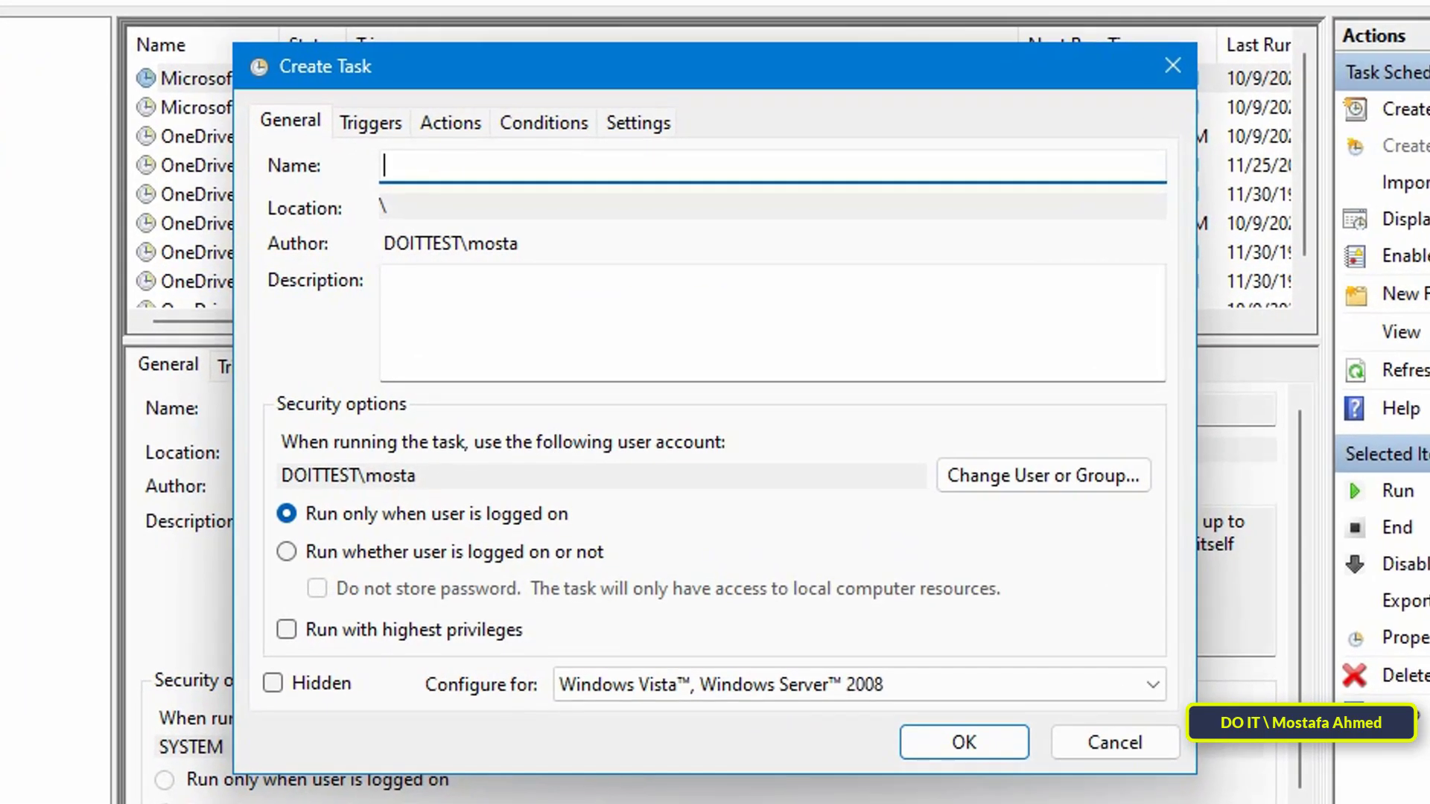
pyautogui.write('Run')
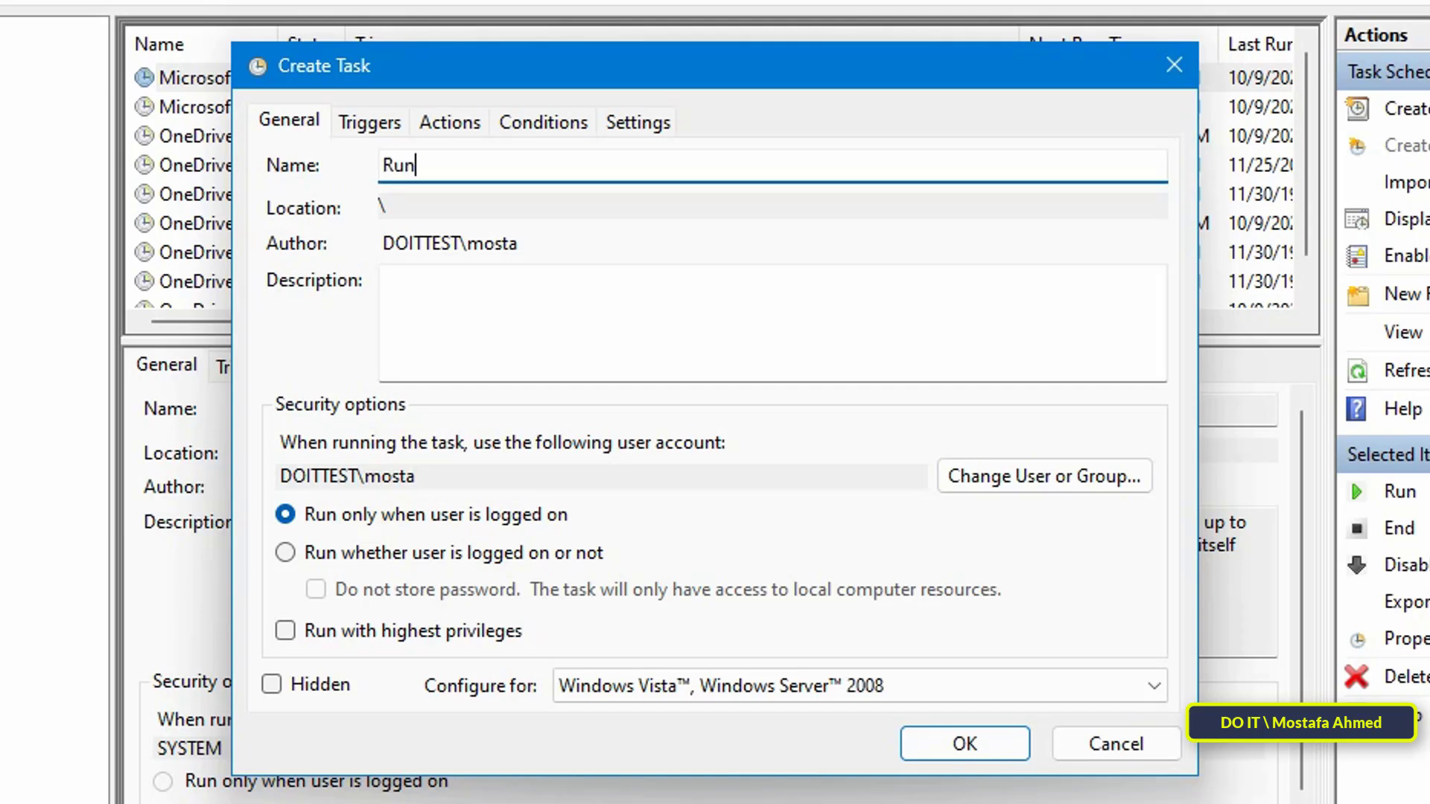
pyautogui.write(' Edge D')
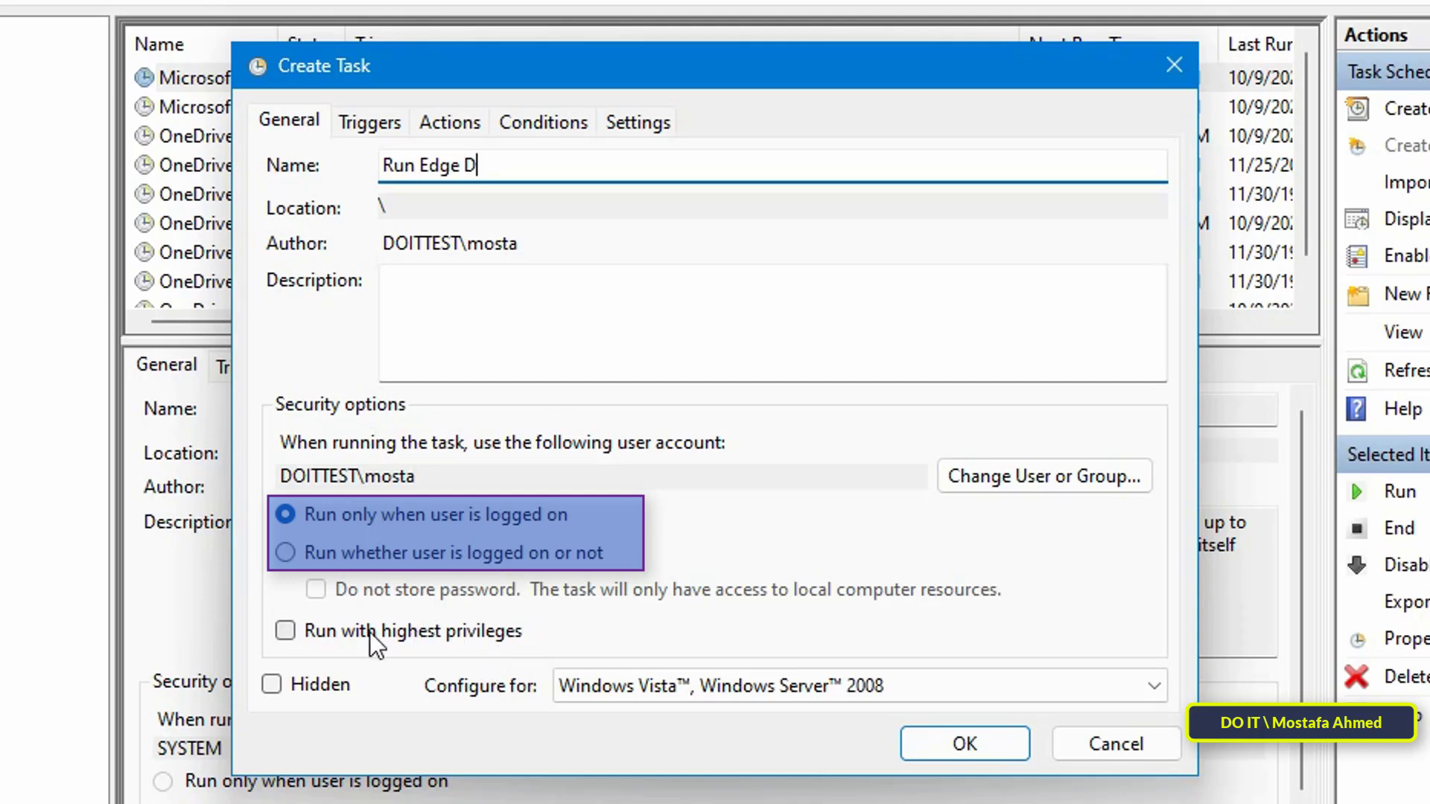
pyautogui.click(410, 642)
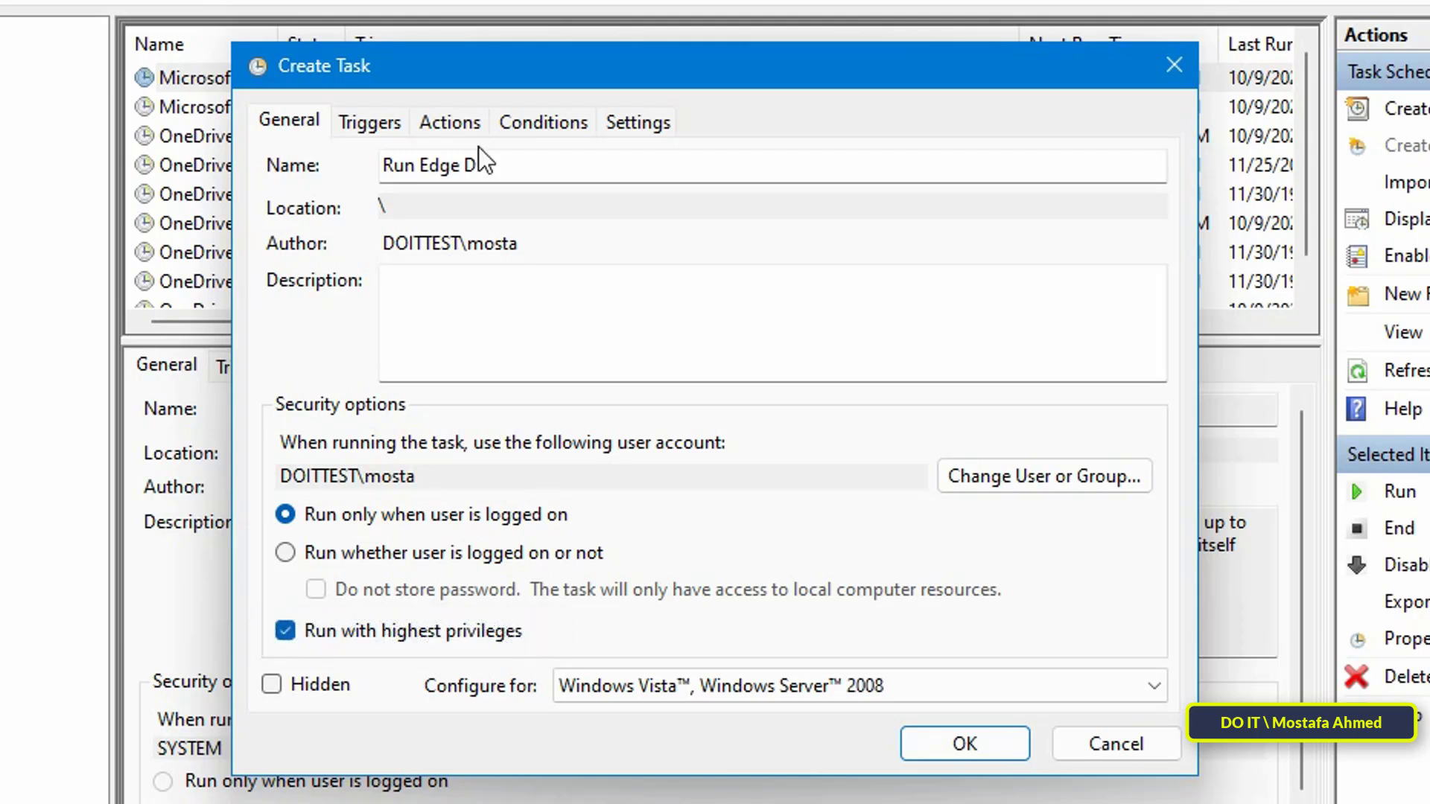
# Add an On a schedule trigger that repeats Daily at 3:35 PM
pyautogui.click(401, 122)
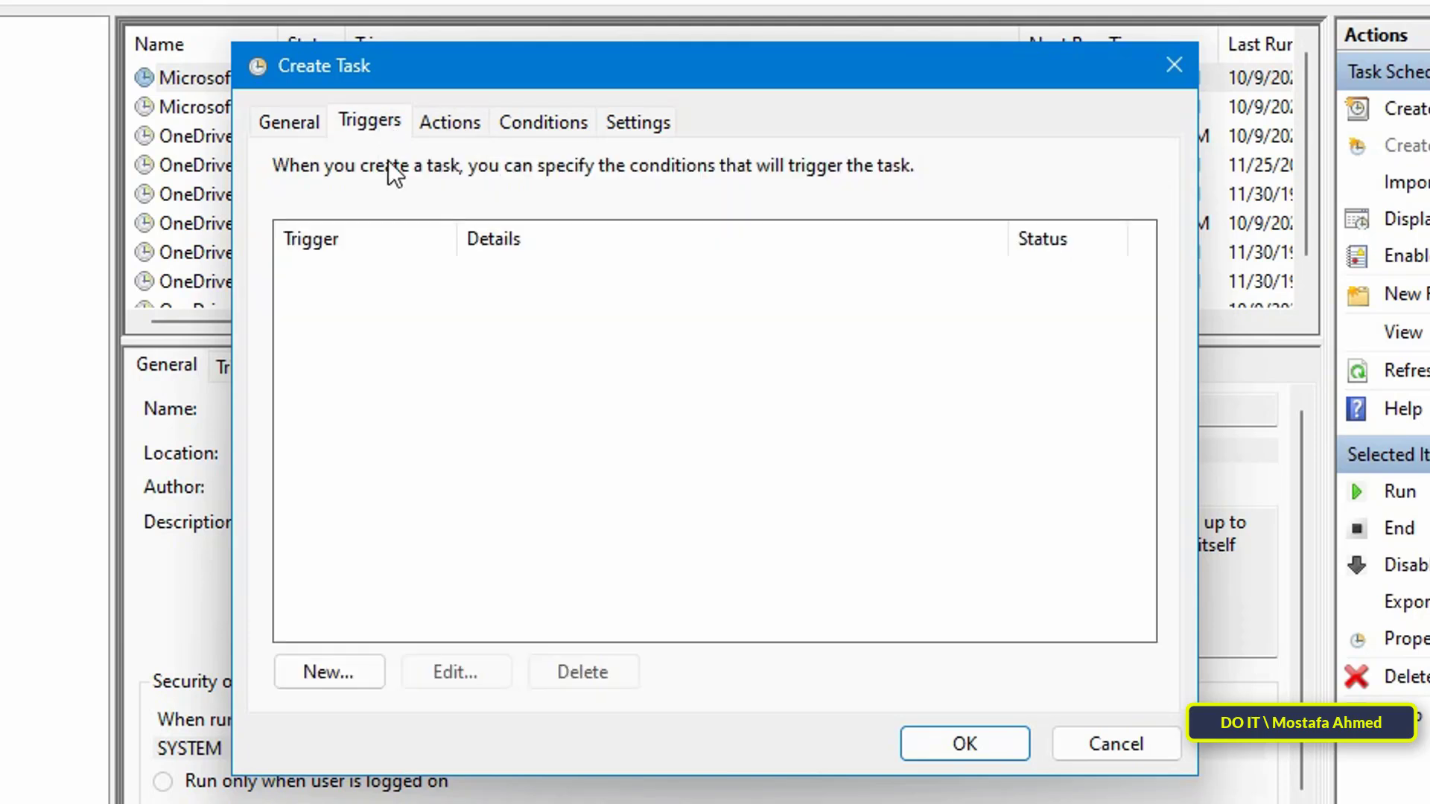
pyautogui.click(351, 674)
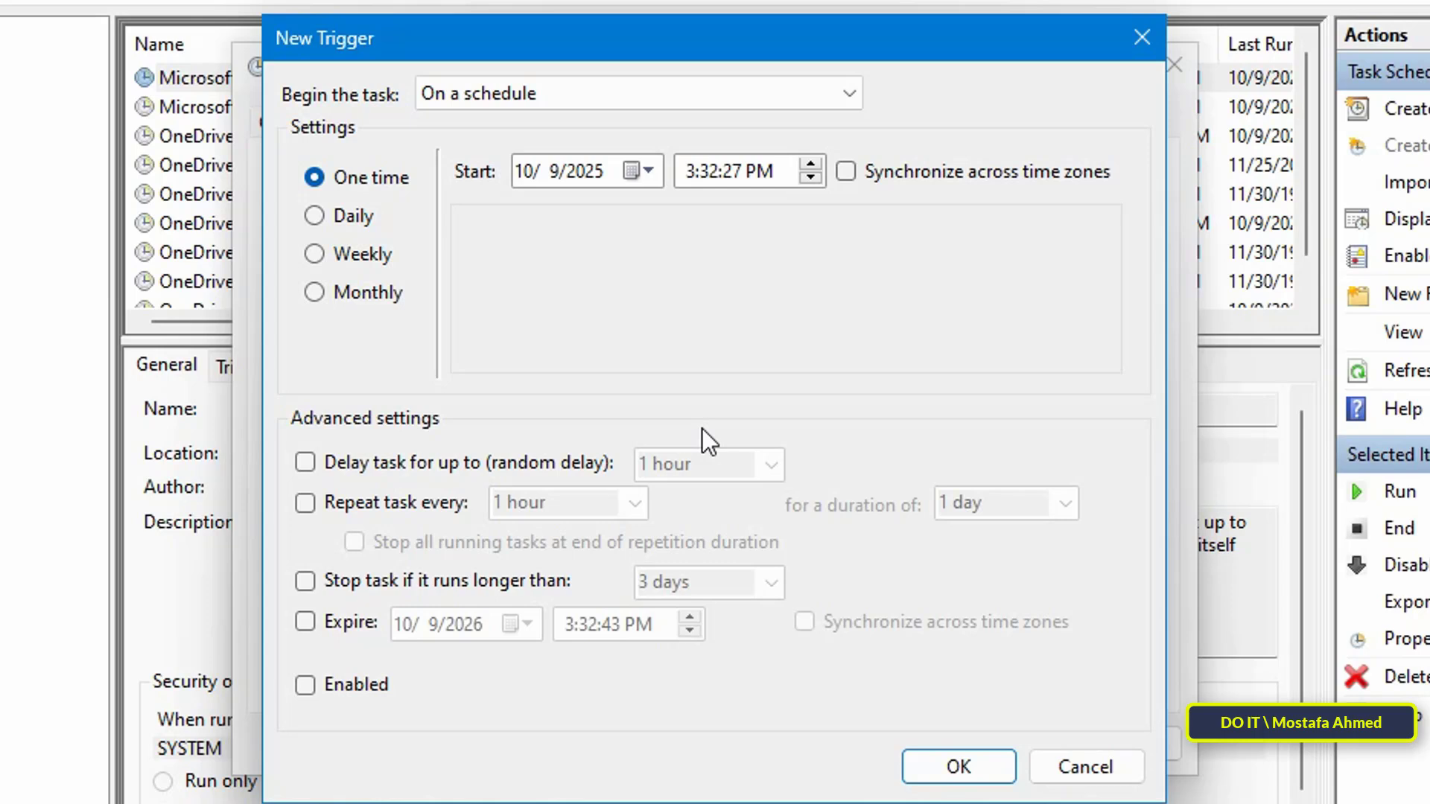
pyautogui.click(854, 87)
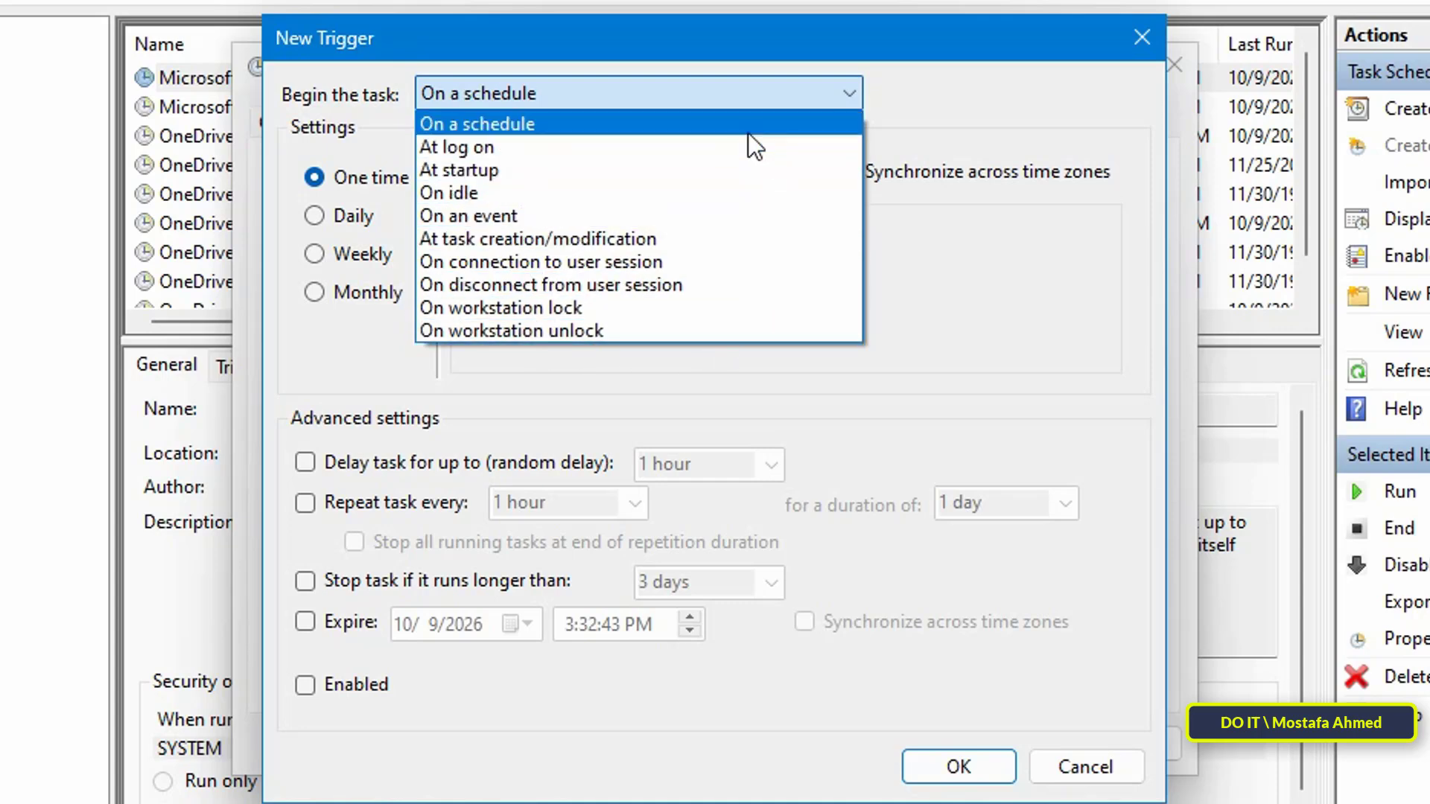
pyautogui.click(746, 125)
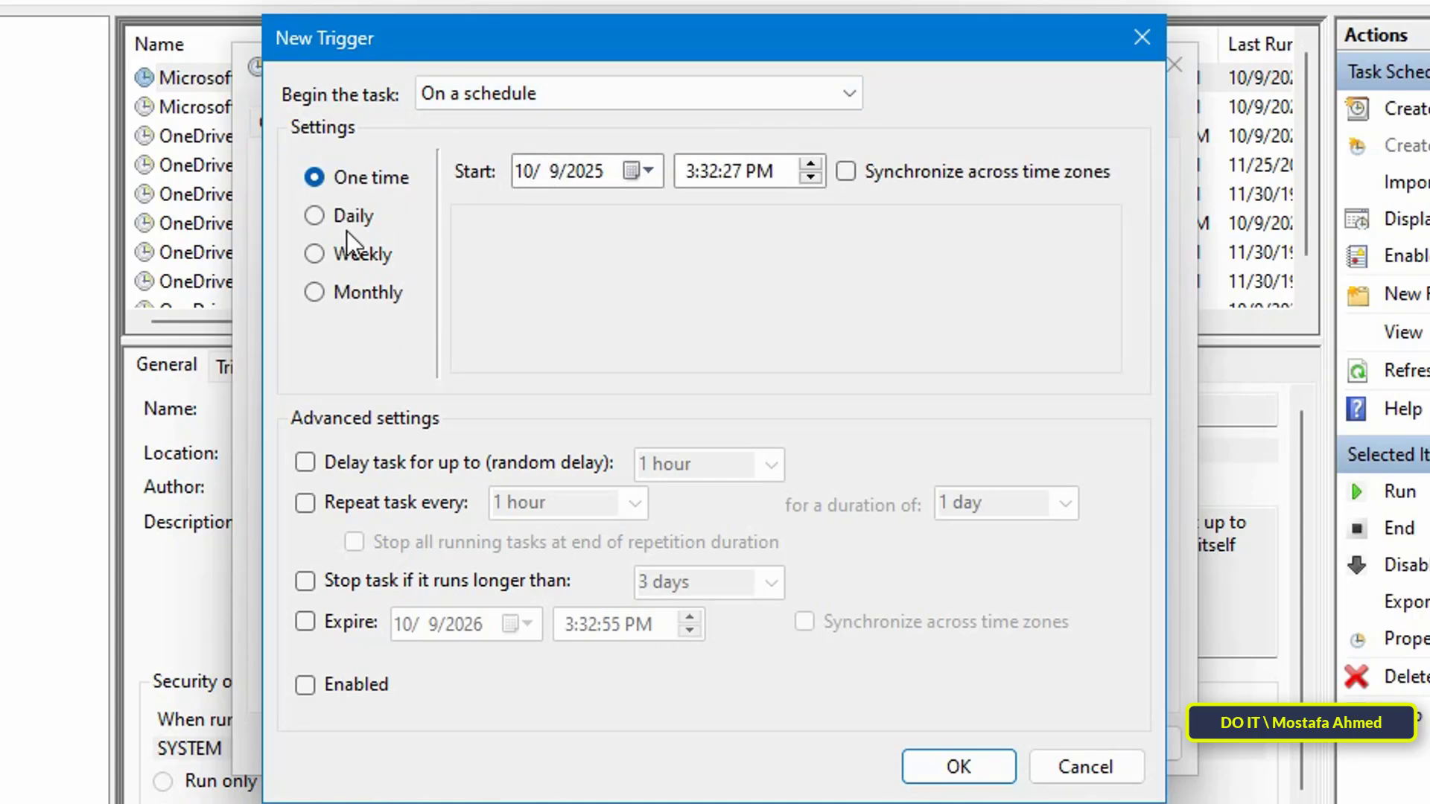
pyautogui.click(346, 222)
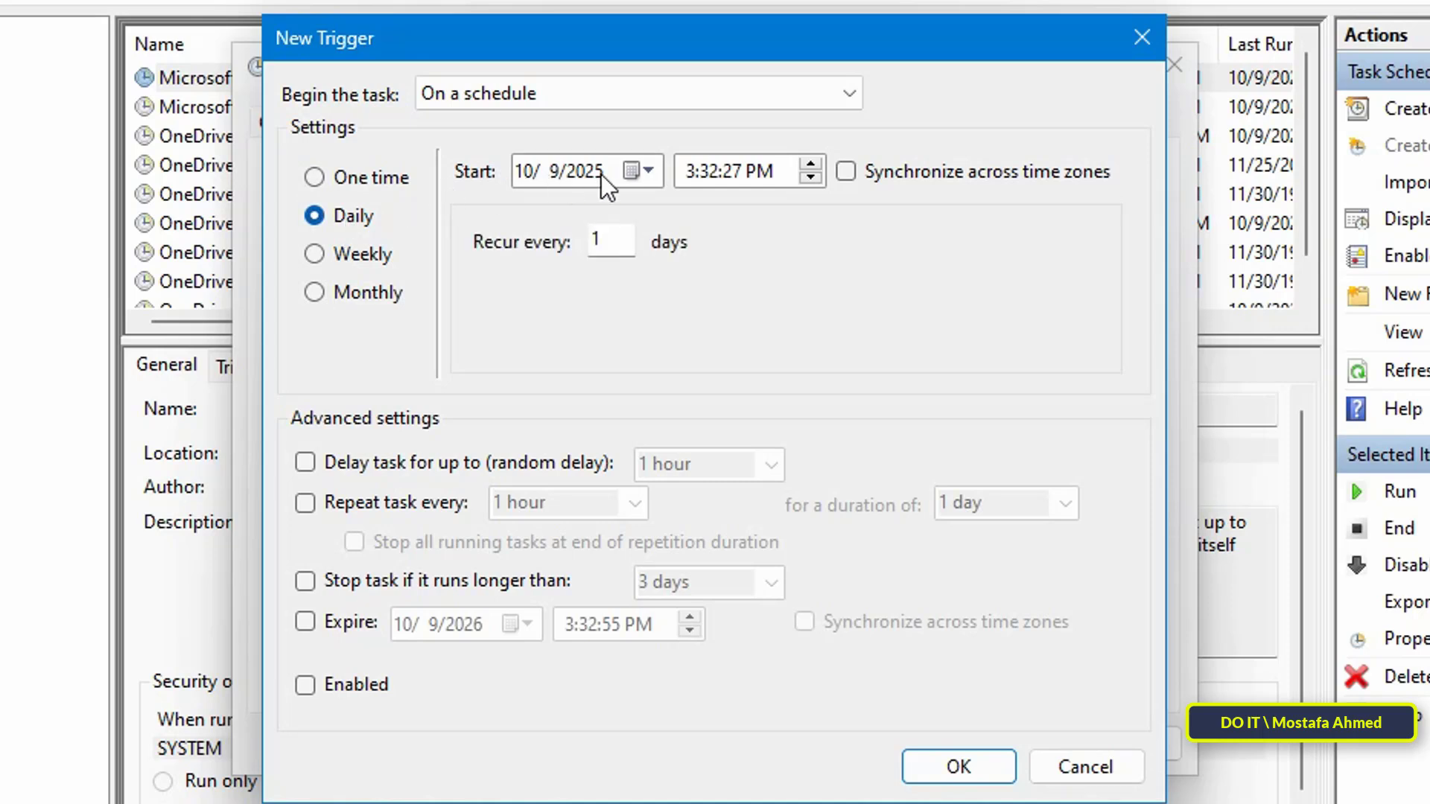
pyautogui.click(690, 173)
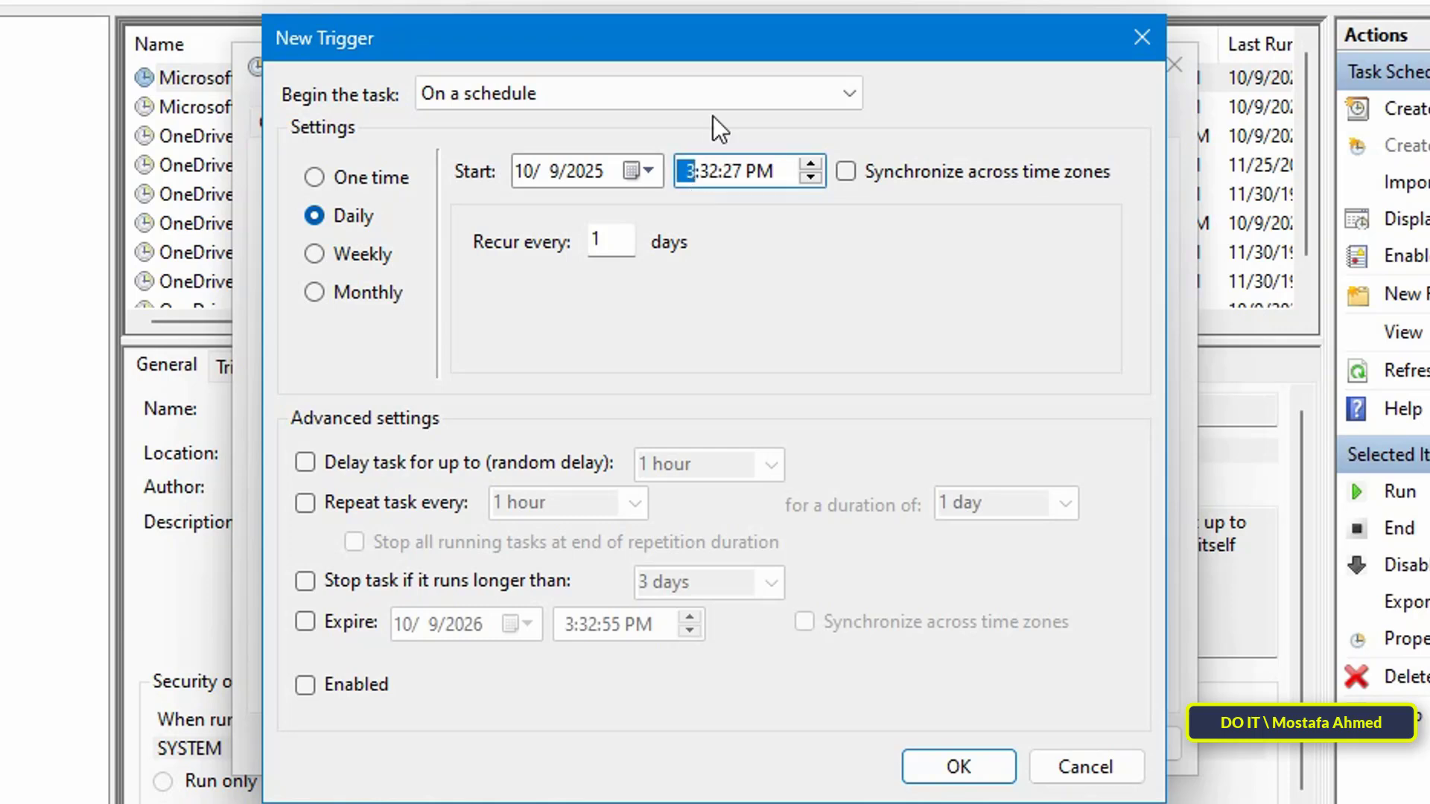
pyautogui.write('35')
pyautogui.click(953, 767)
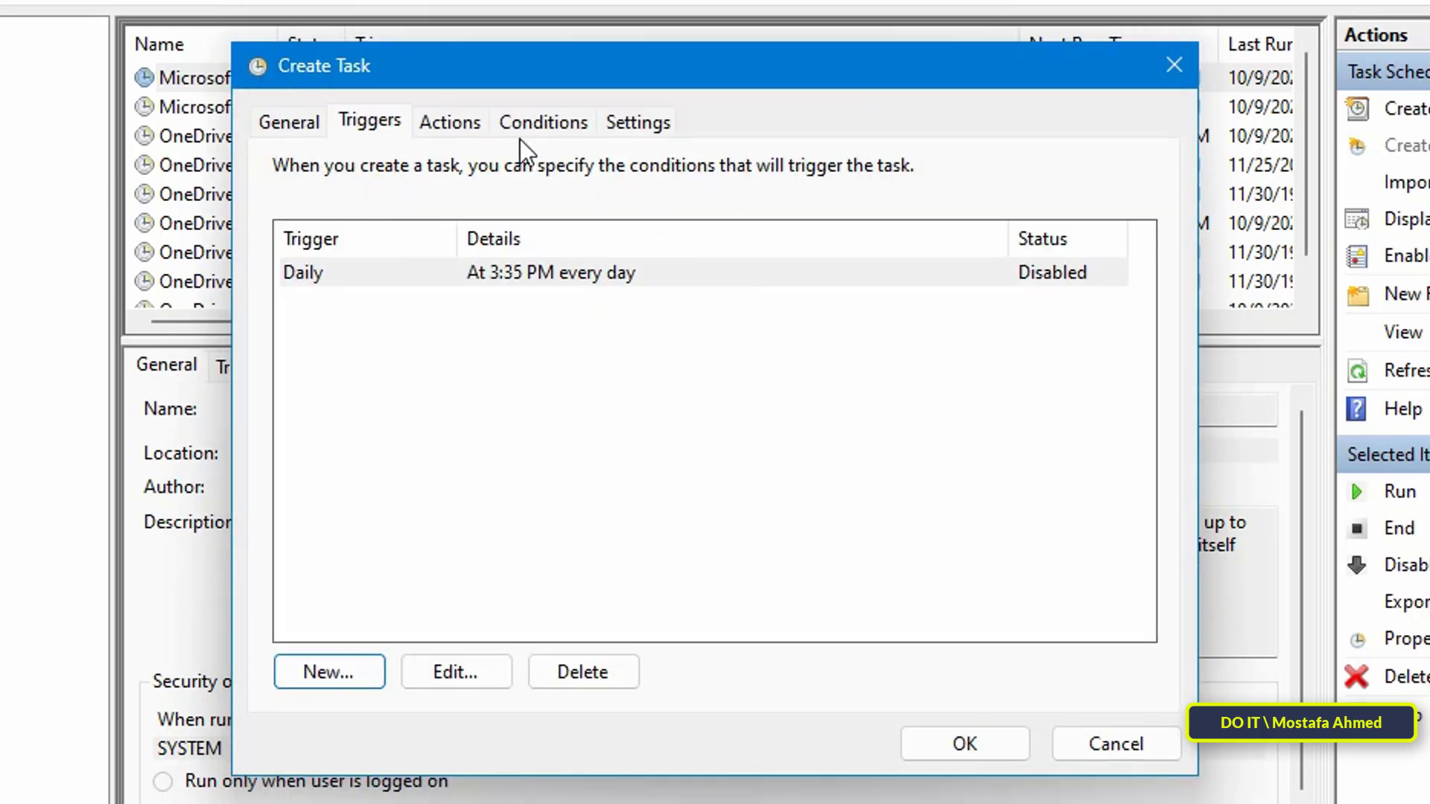
# Add a Start a program action running Desktop\Run Edge.bat, then review Conditions
pyautogui.click(464, 125)
pyautogui.click(332, 670)
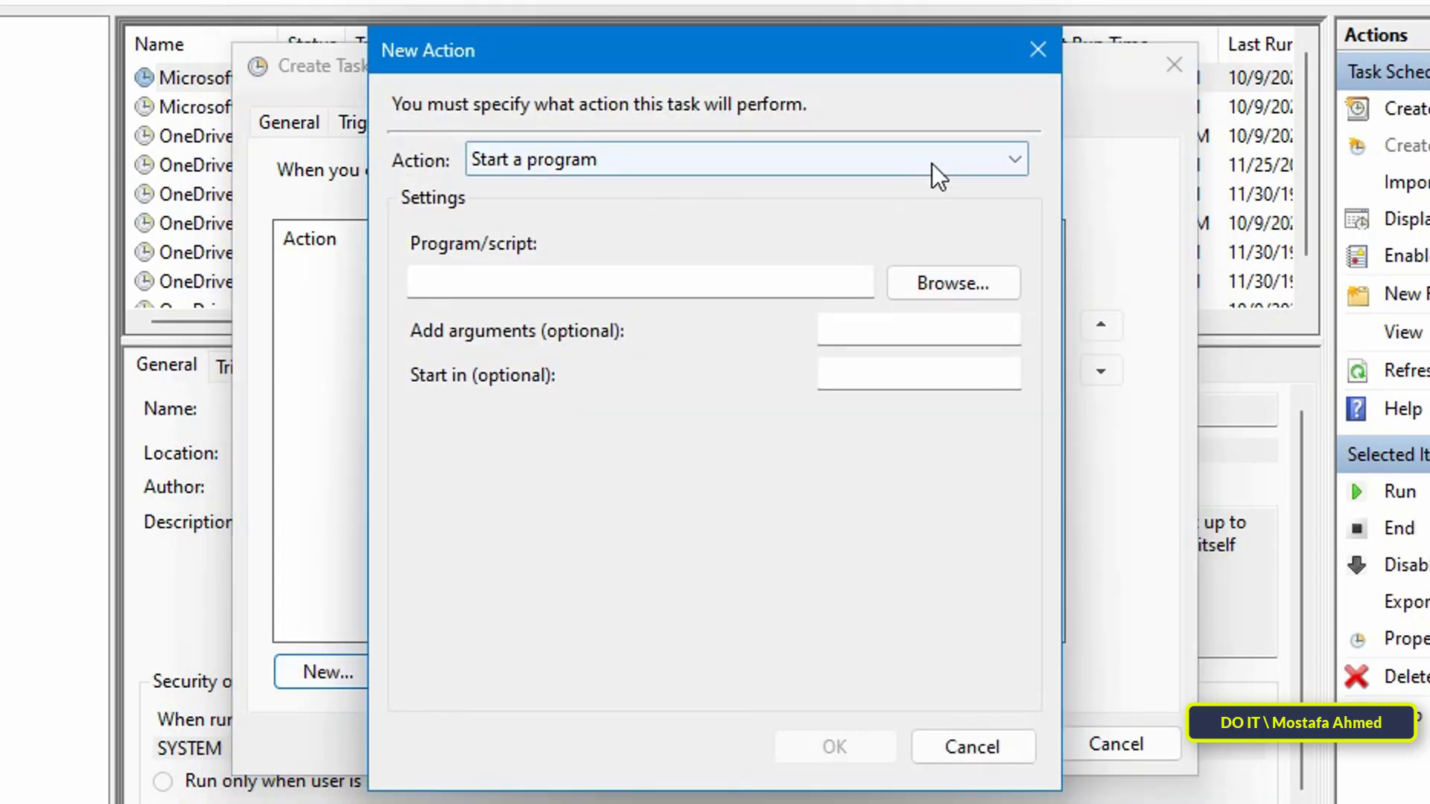
pyautogui.click(997, 159)
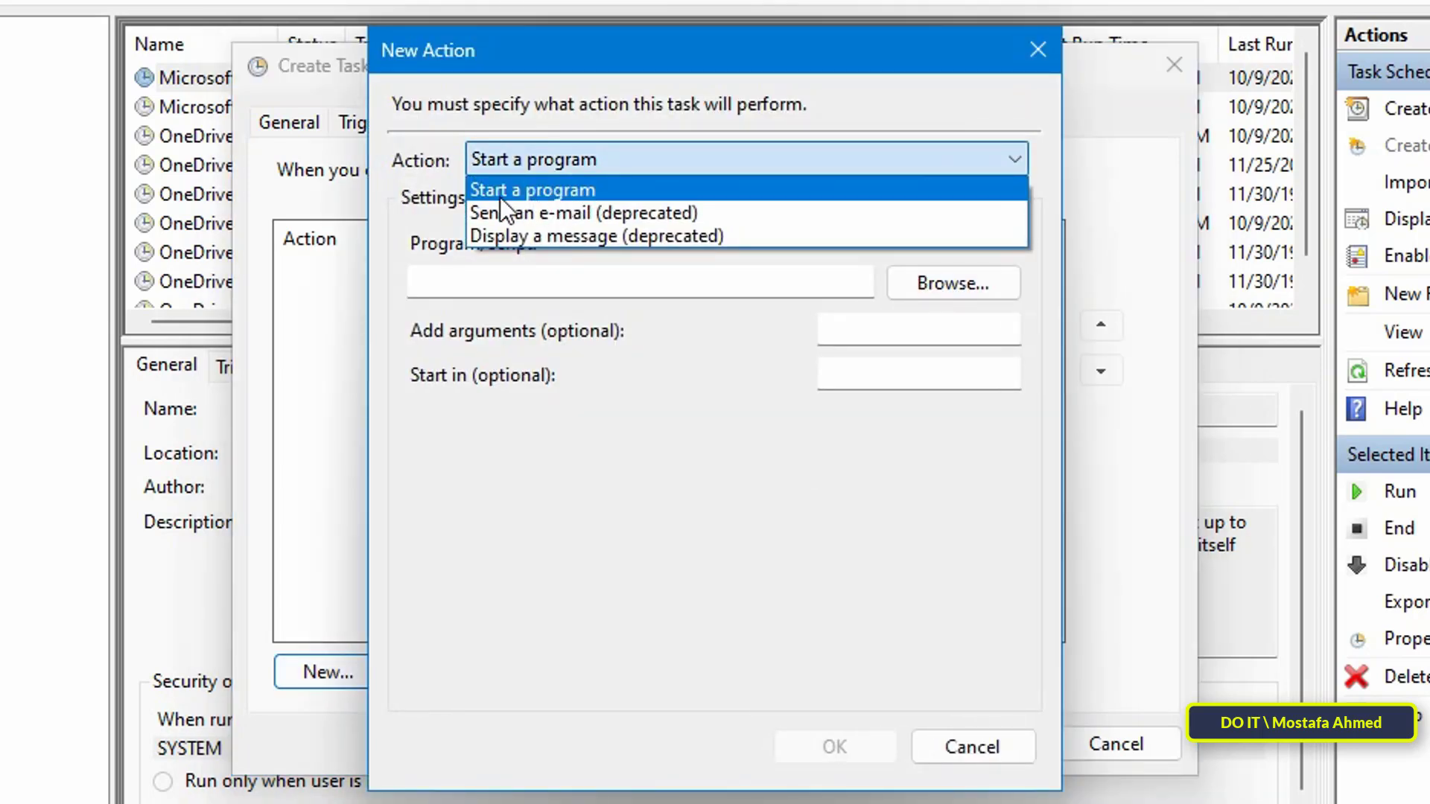
pyautogui.click(537, 188)
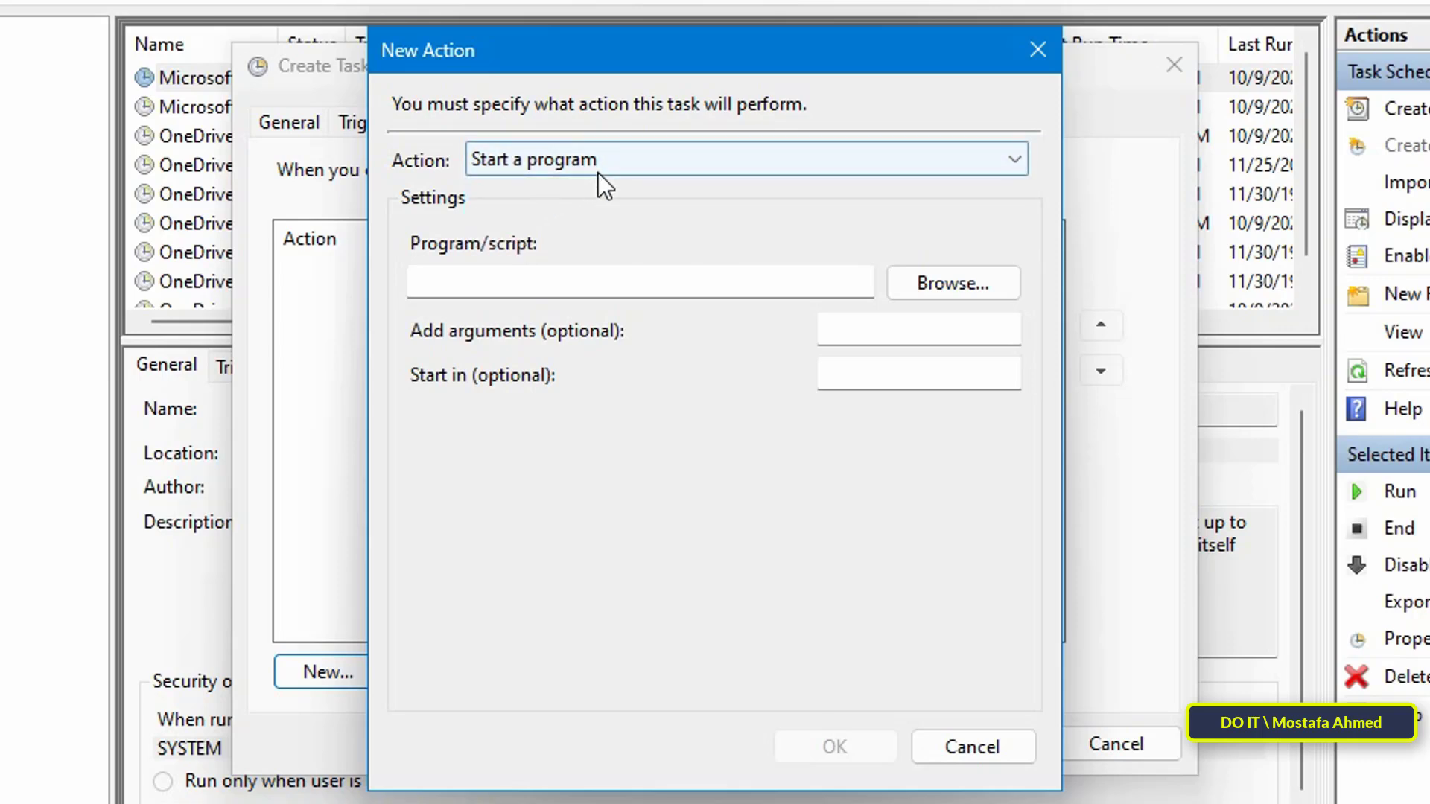
pyautogui.click(927, 289)
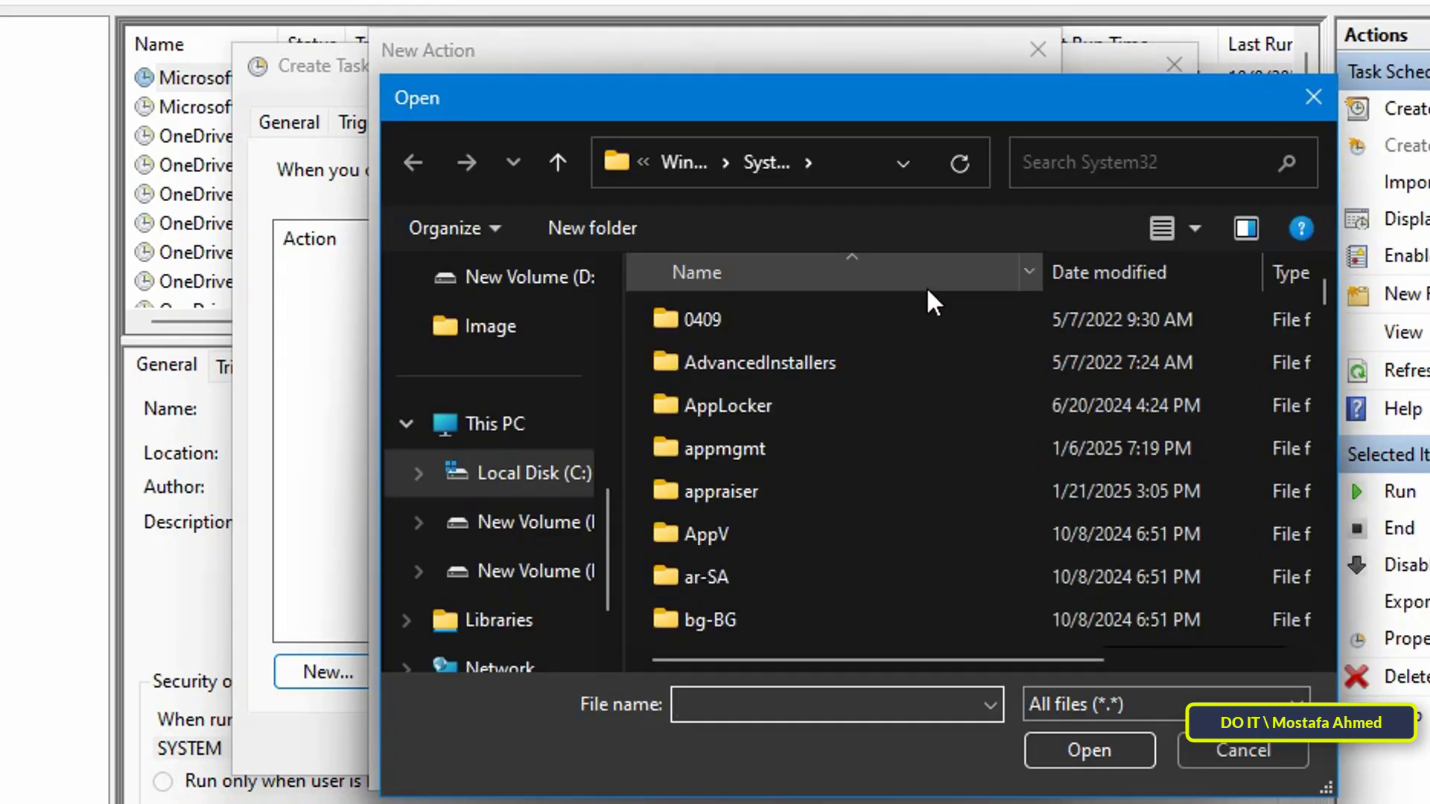
pyautogui.click(533, 485)
pyautogui.click(680, 407)
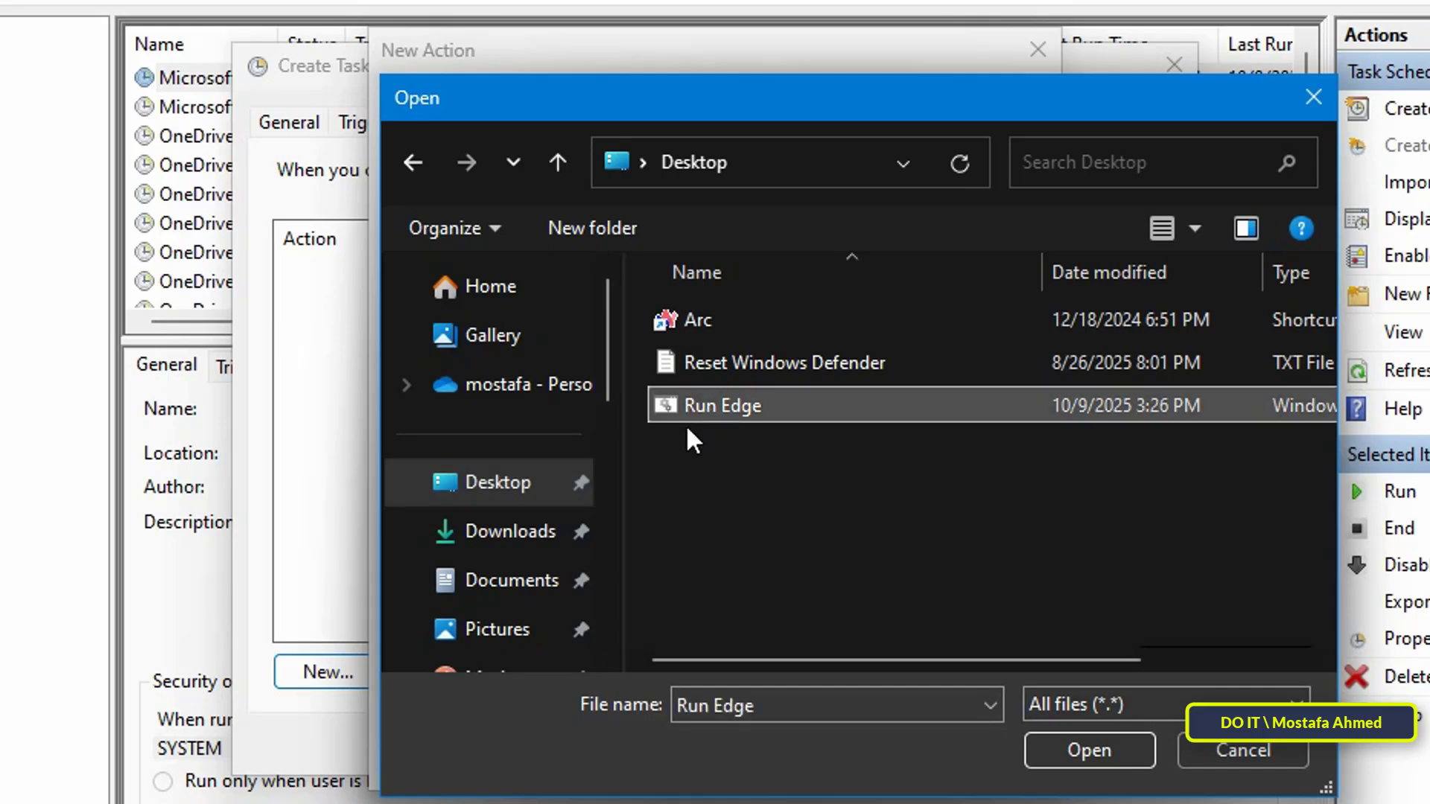
pyautogui.click(1044, 742)
pyautogui.click(877, 737)
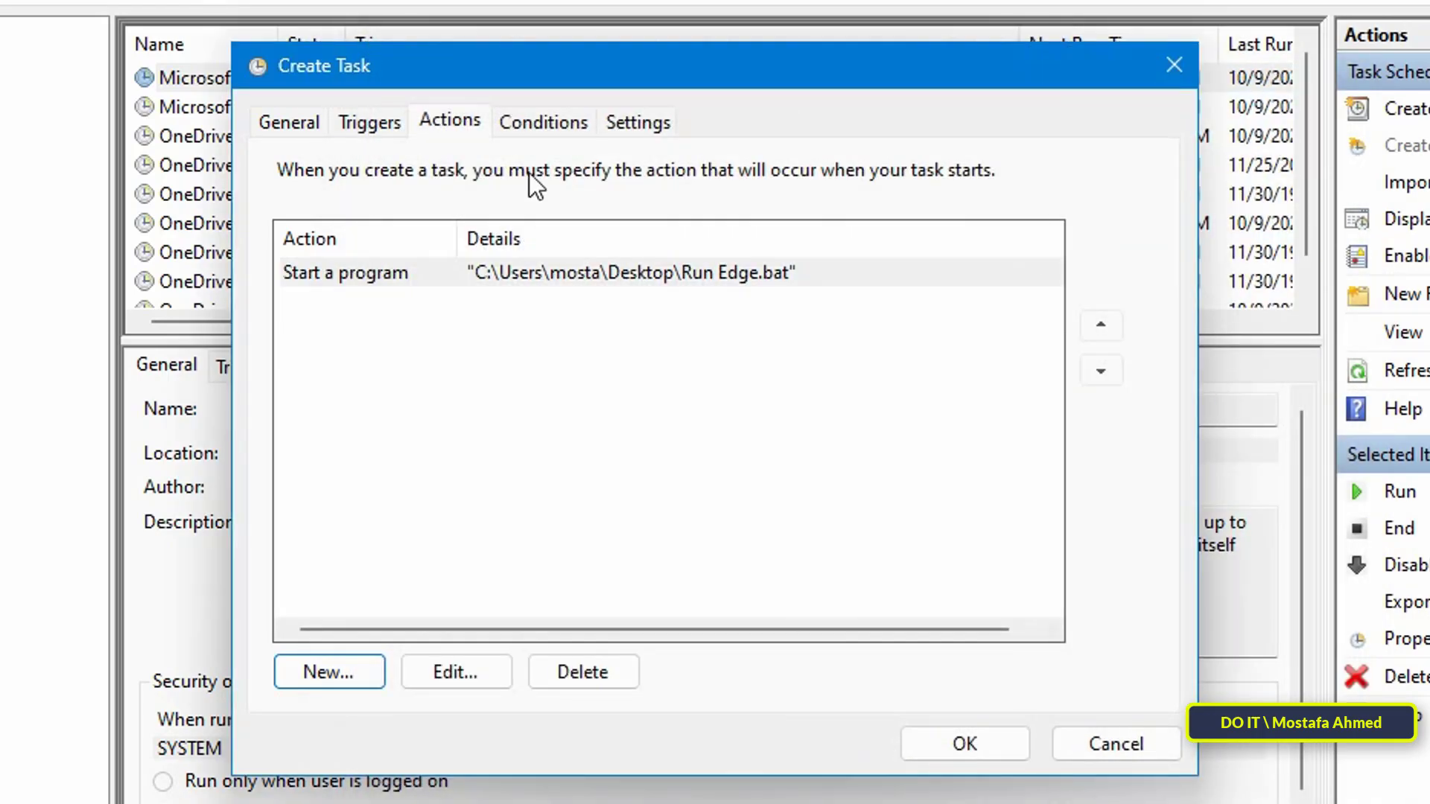
pyautogui.click(542, 140)
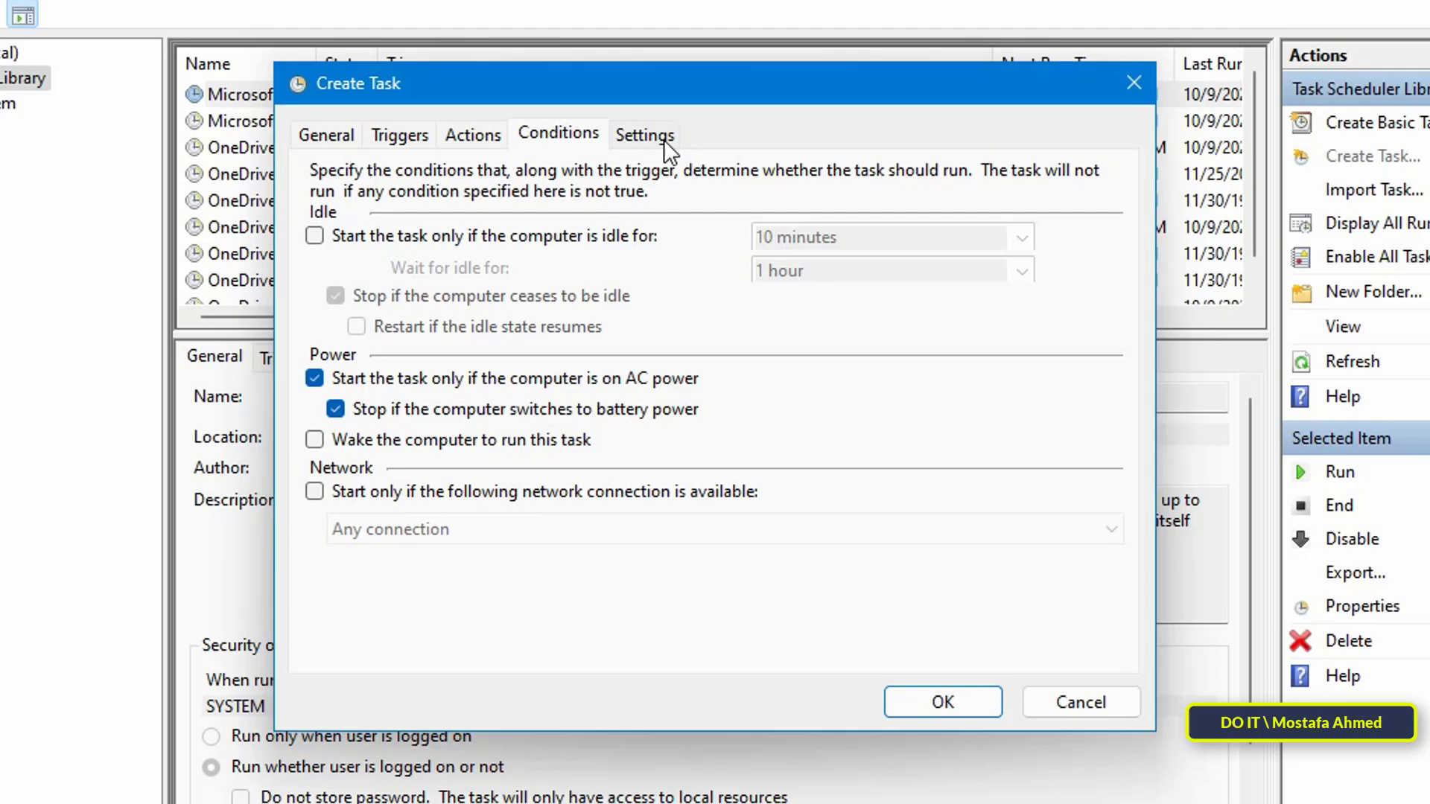
# Review the Settings and General tabs, save Run Edge D, check it in the list, and close
pyautogui.click(664, 140)
pyautogui.click(326, 134)
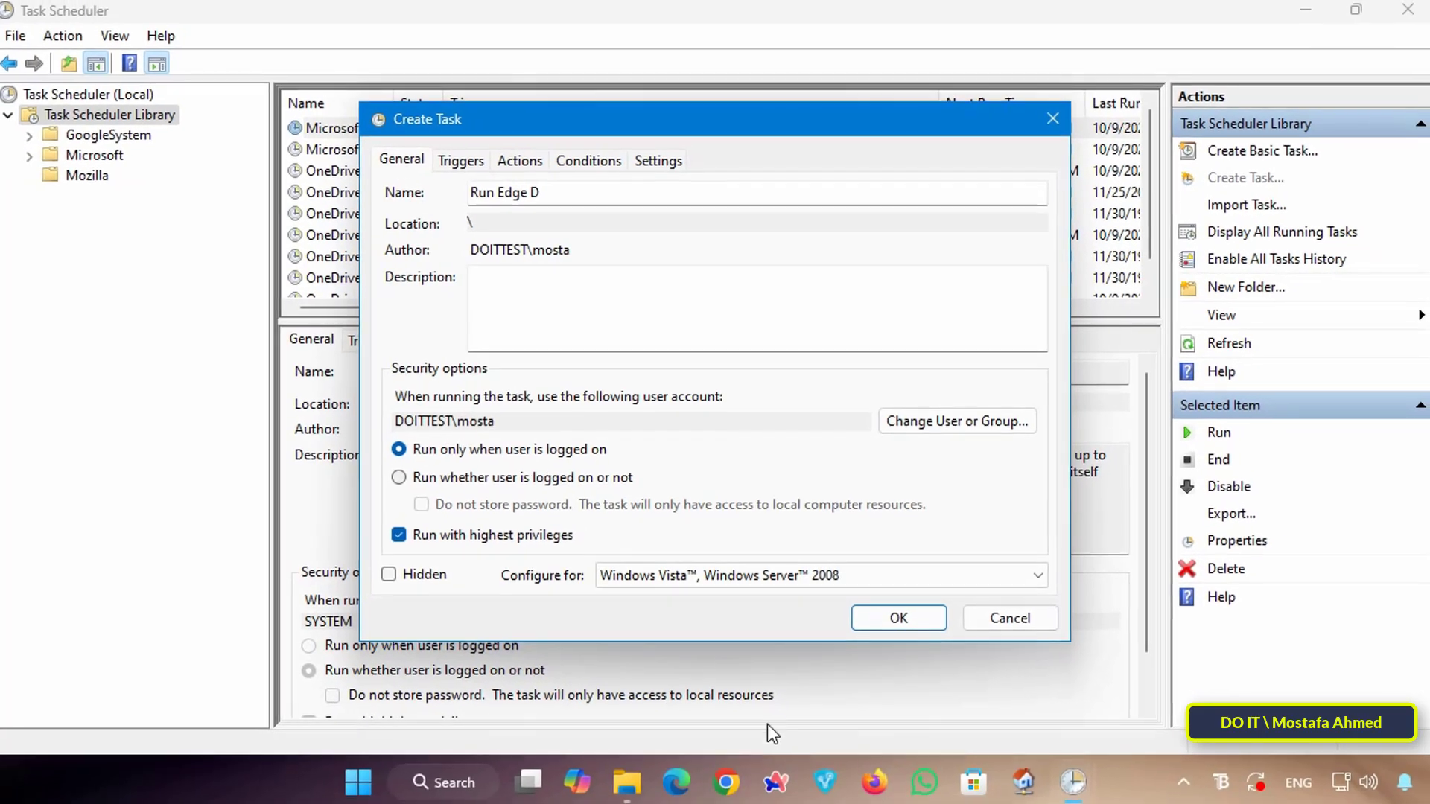
pyautogui.click(896, 615)
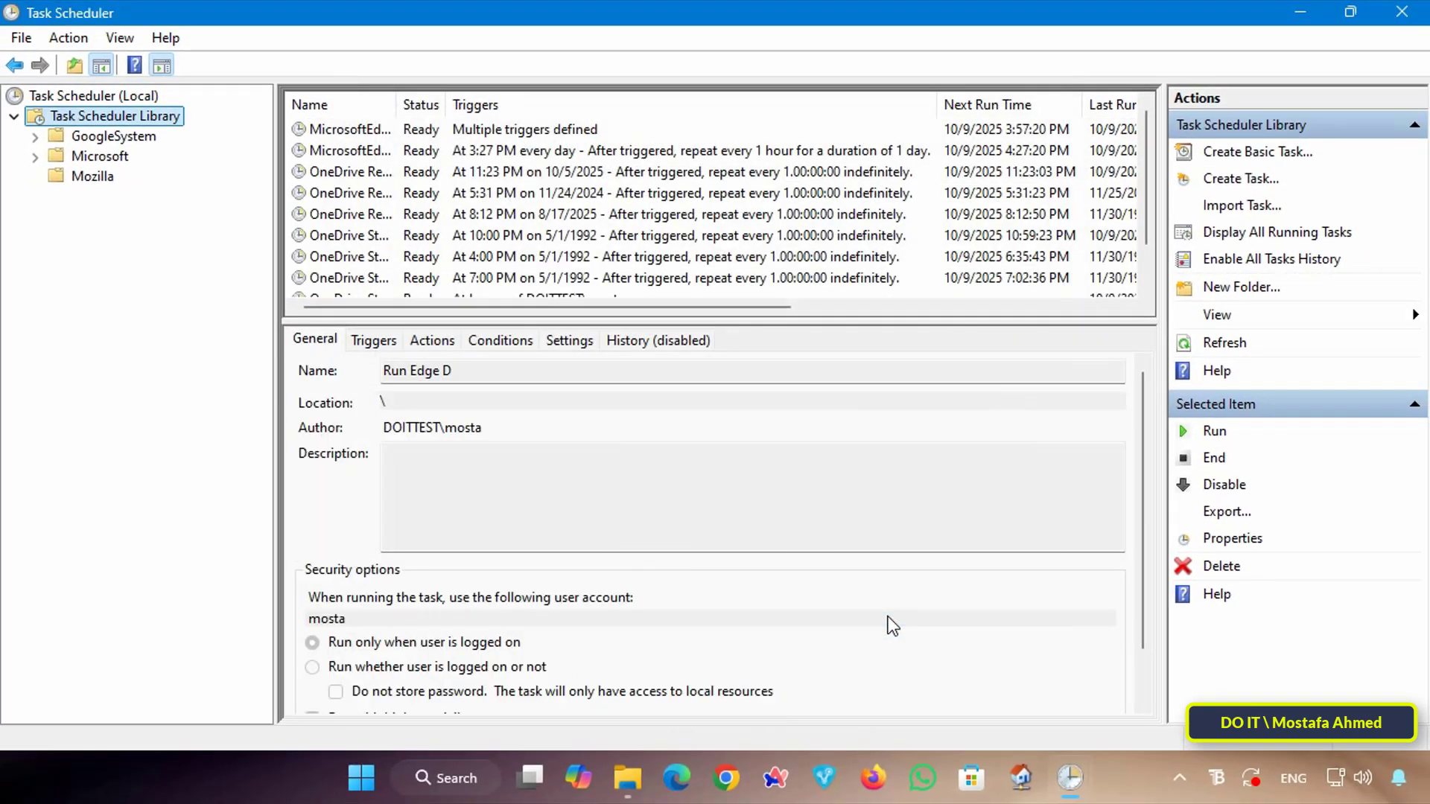
pyautogui.scroll(-1, 471, 186)
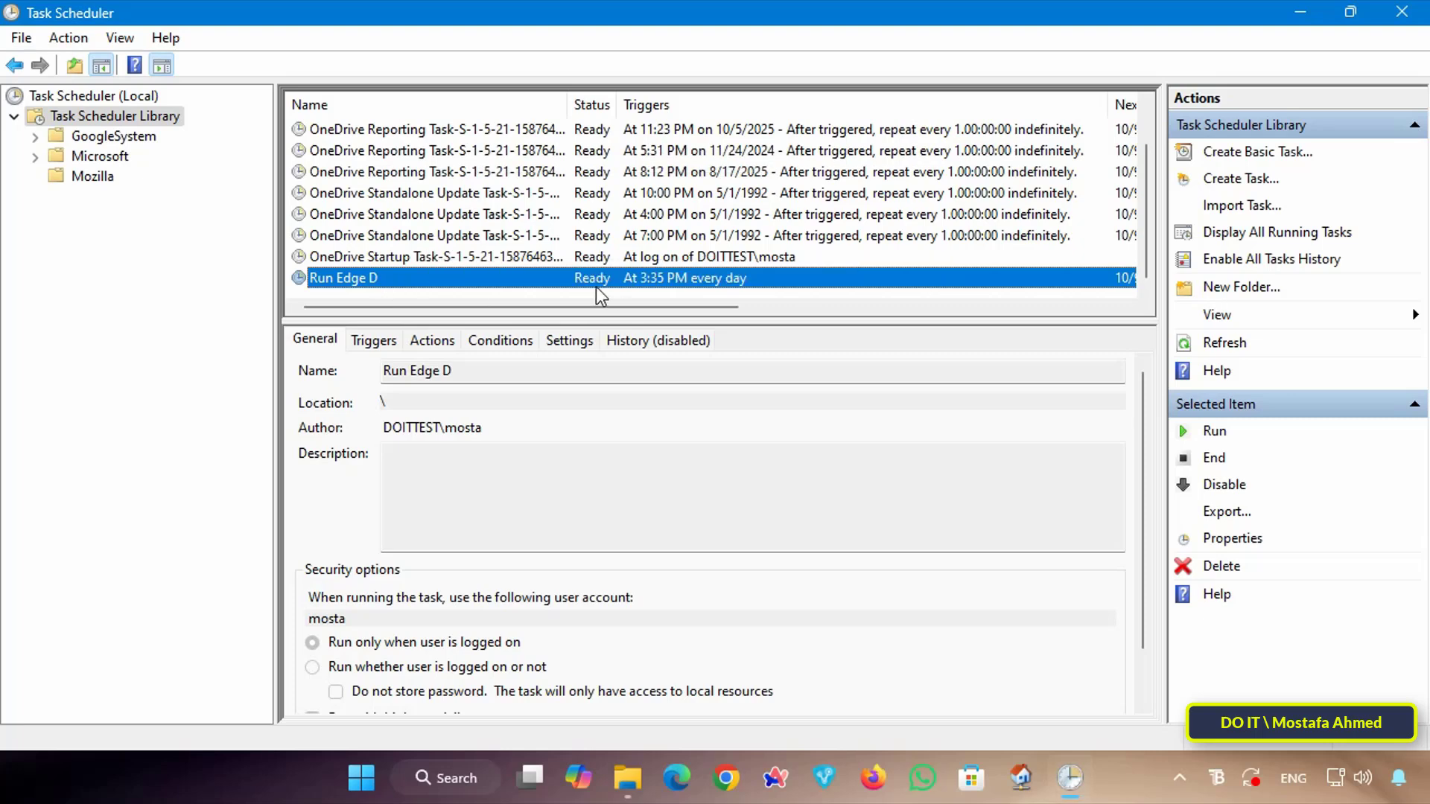
pyautogui.click(1402, 11)
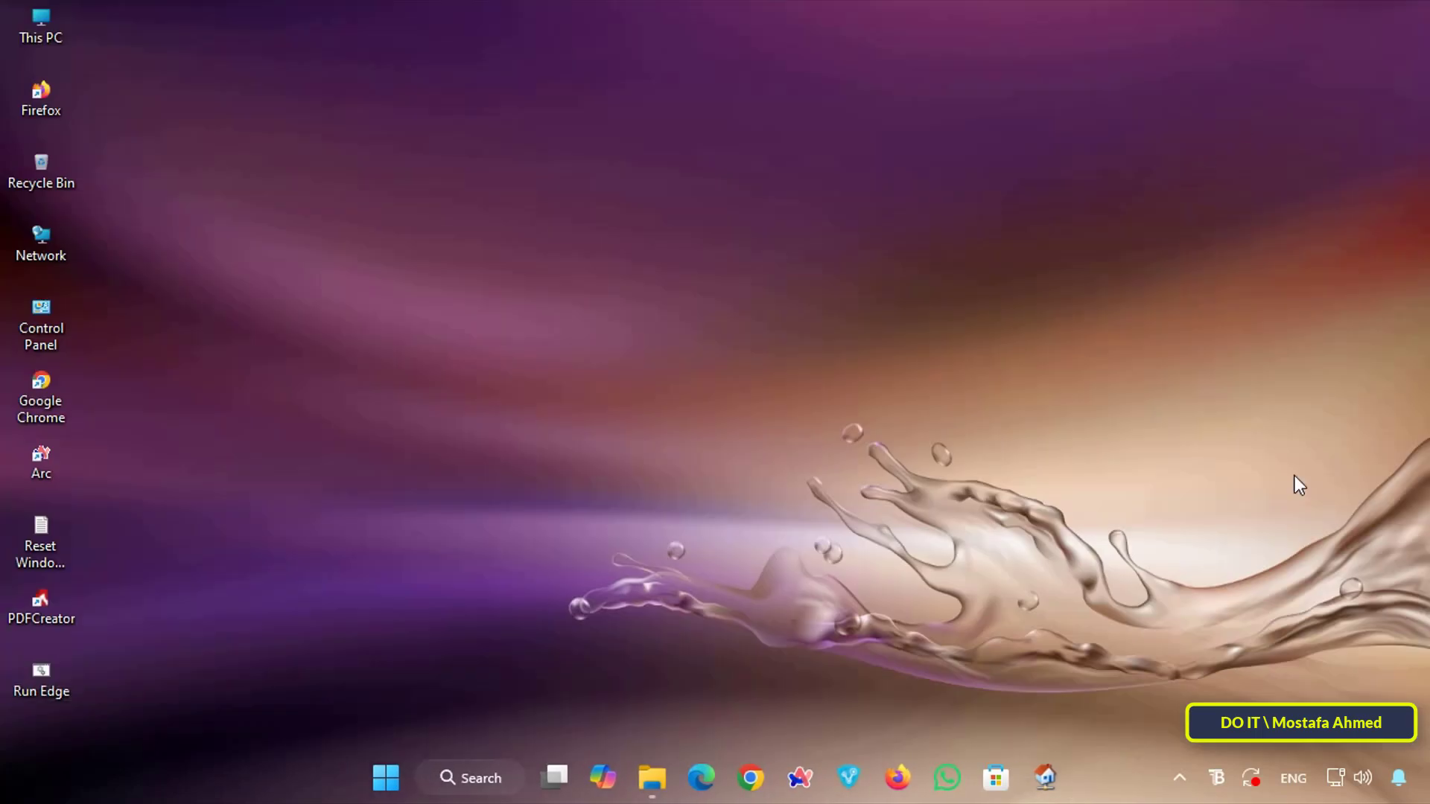
# Turn on 'Show time and date in the System tray' under Time & language > Date & time
pyautogui.click(383, 778)
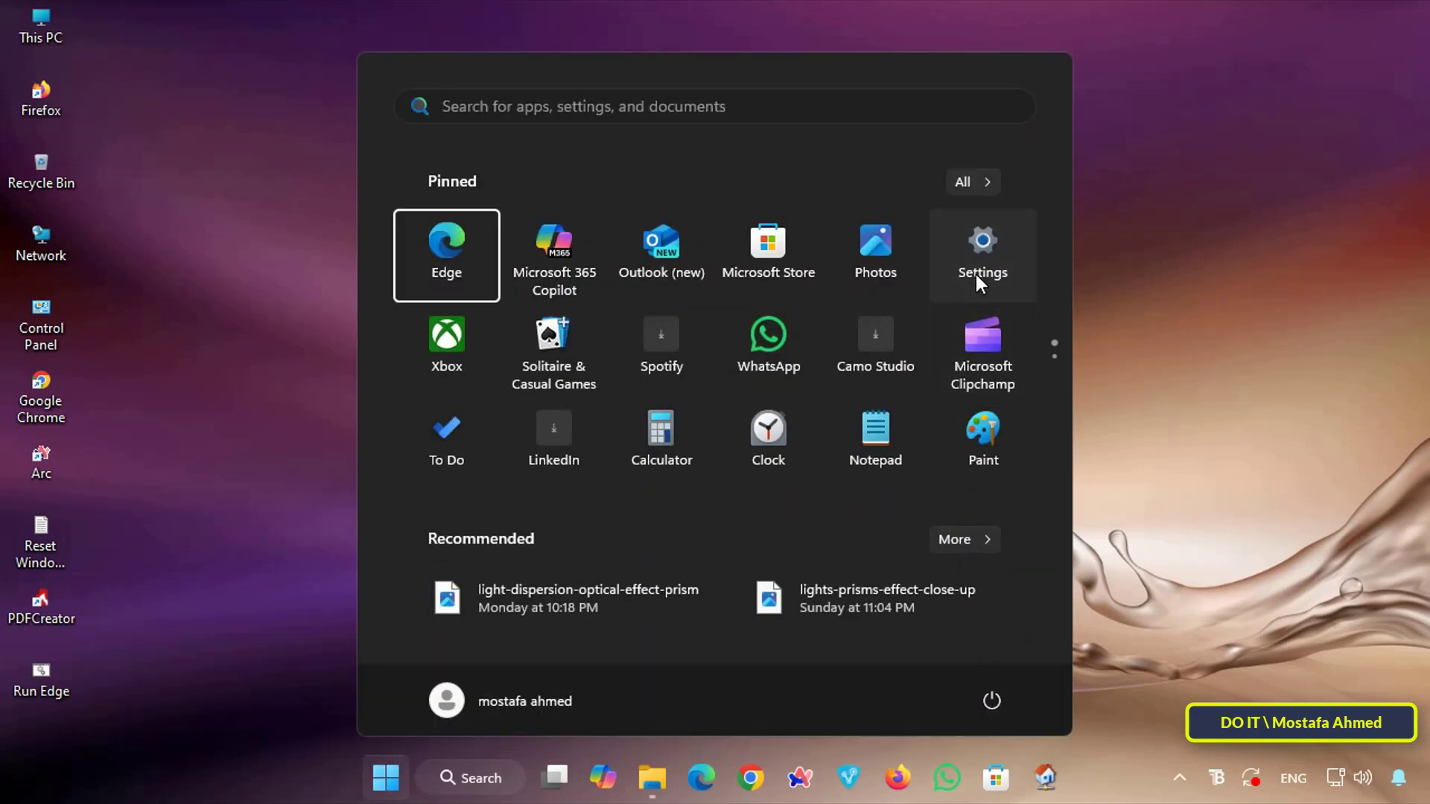
pyautogui.click(978, 279)
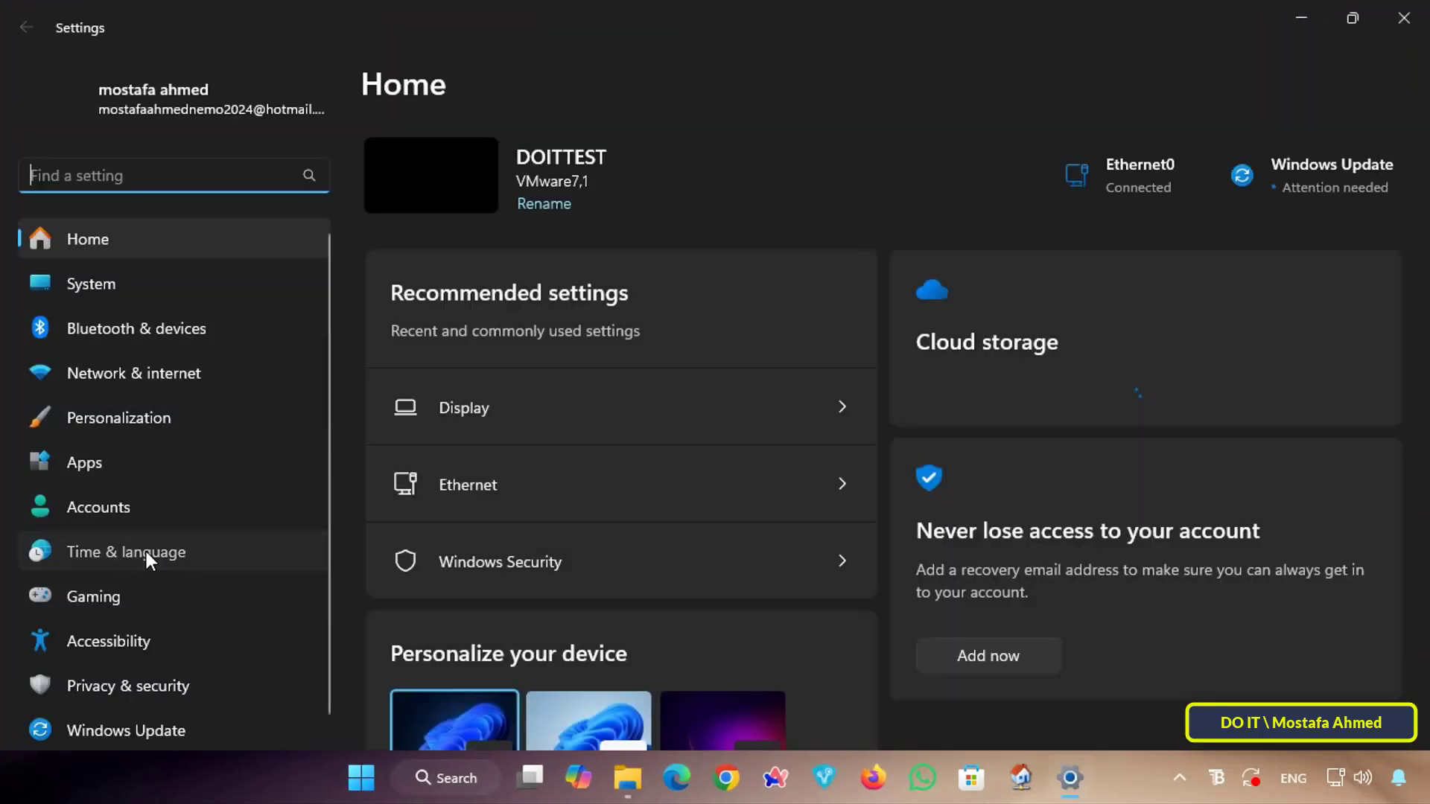
pyautogui.click(178, 552)
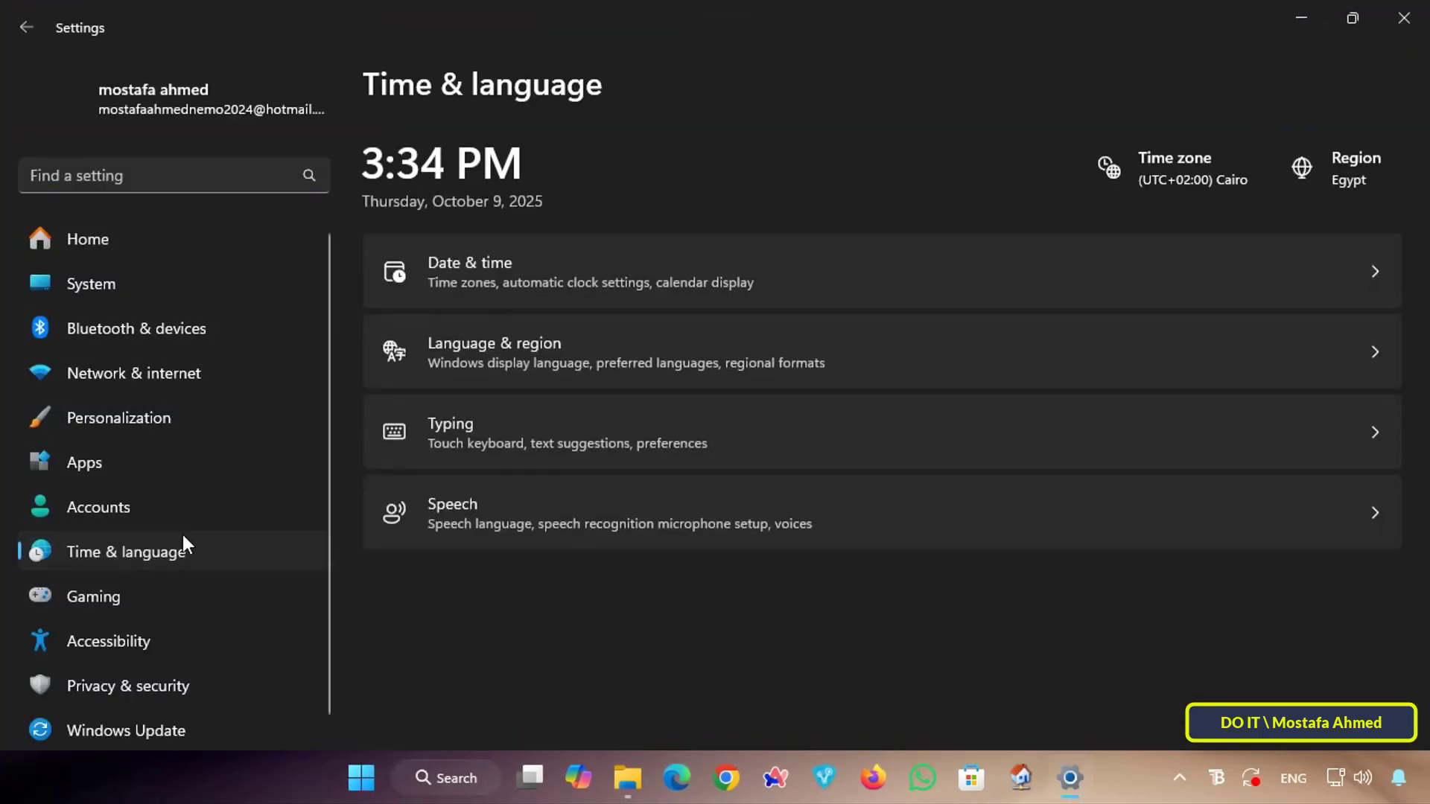
pyautogui.click(647, 301)
pyautogui.click(1336, 593)
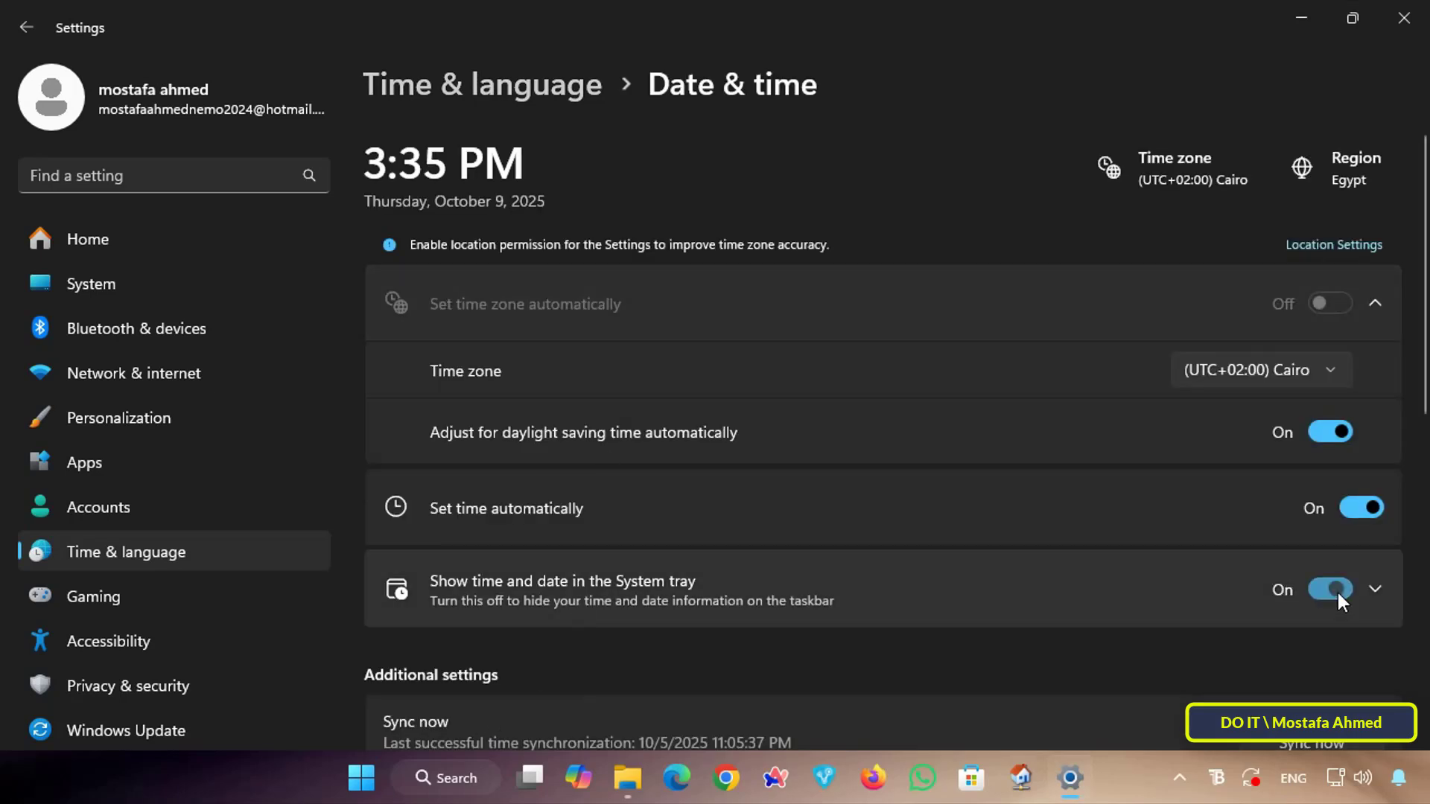
pyautogui.click(1404, 18)
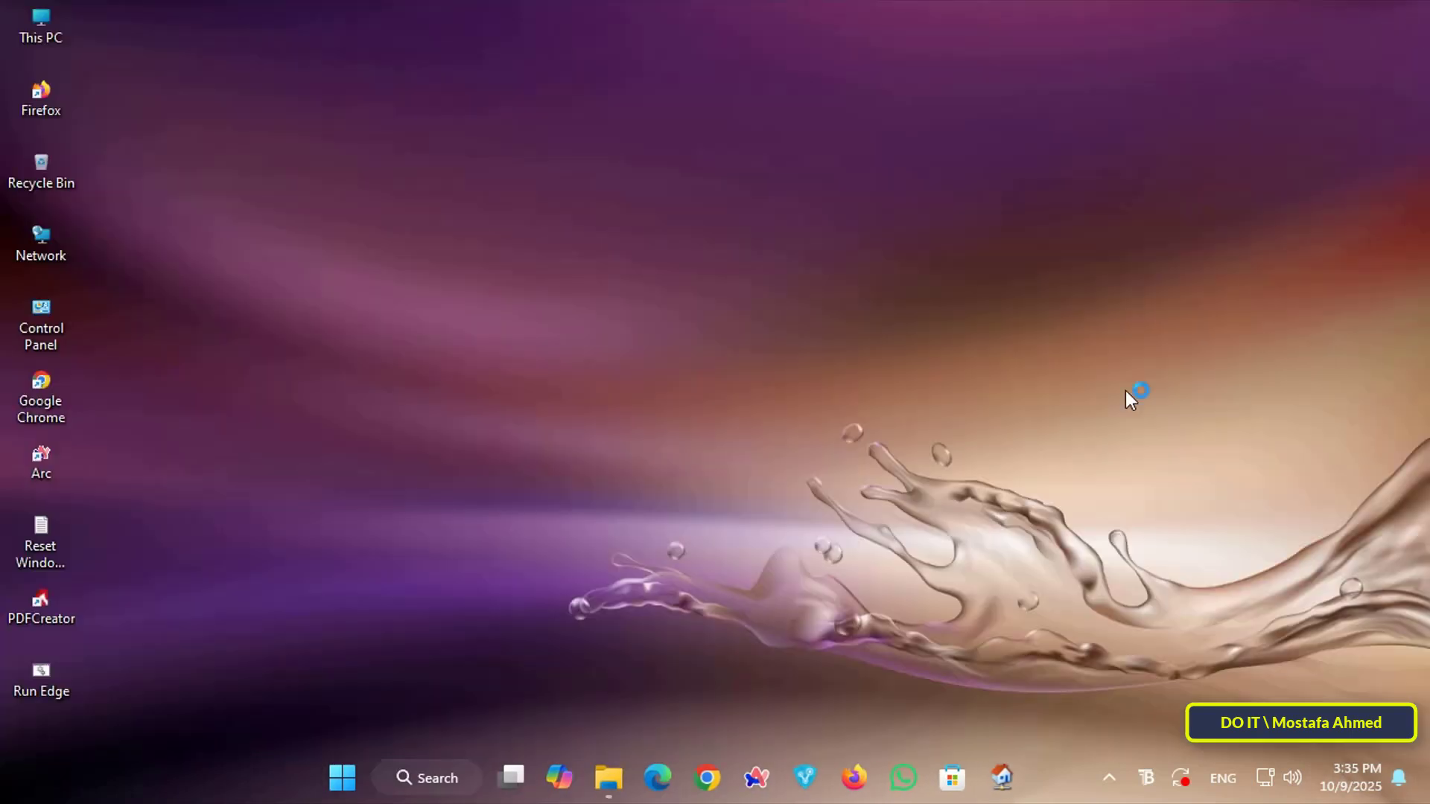